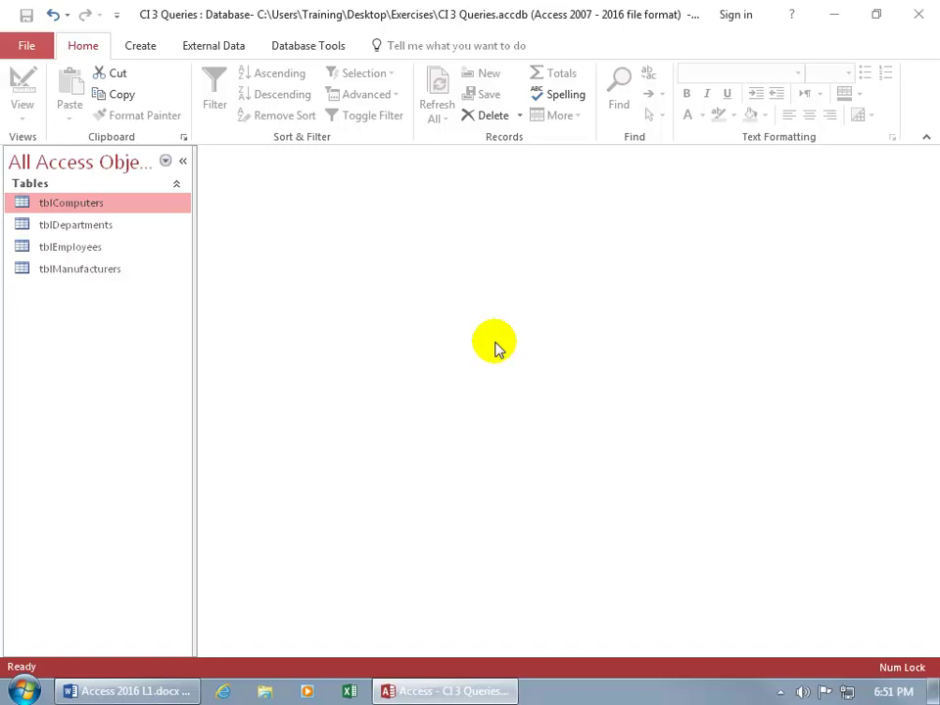
- Open the tblComputers table and hide its ManufacturerID field
double_click(93, 204)
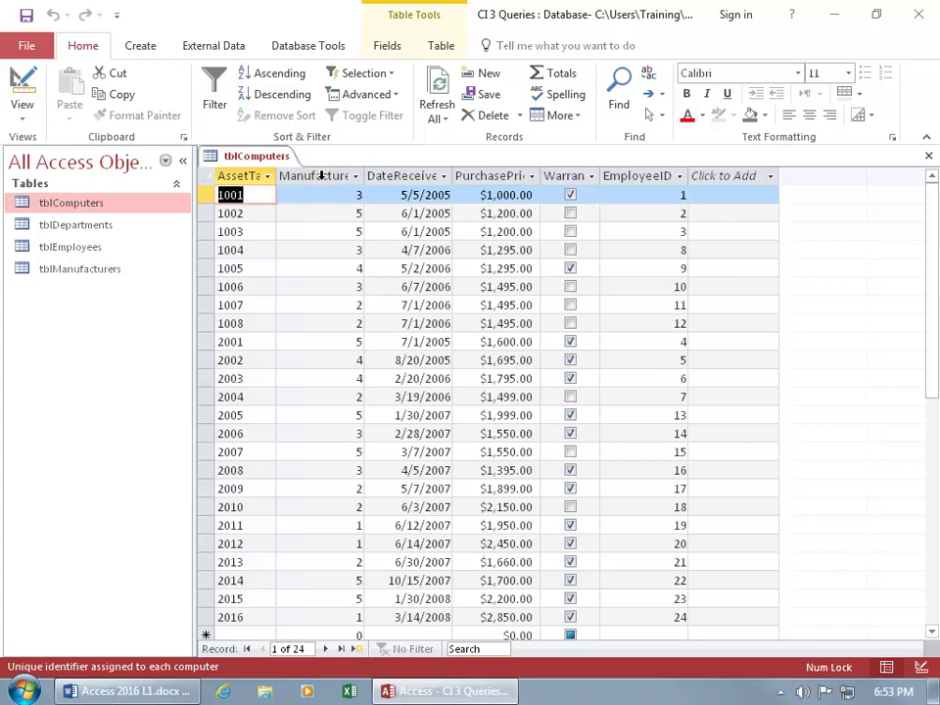
right_click(321, 177)
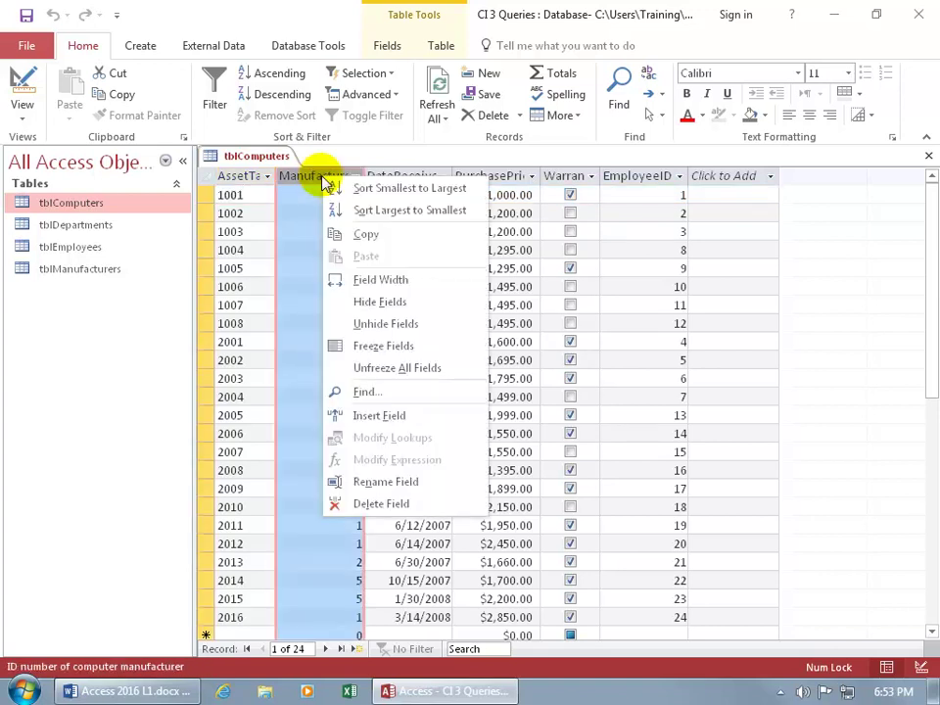
left_click(365, 301)
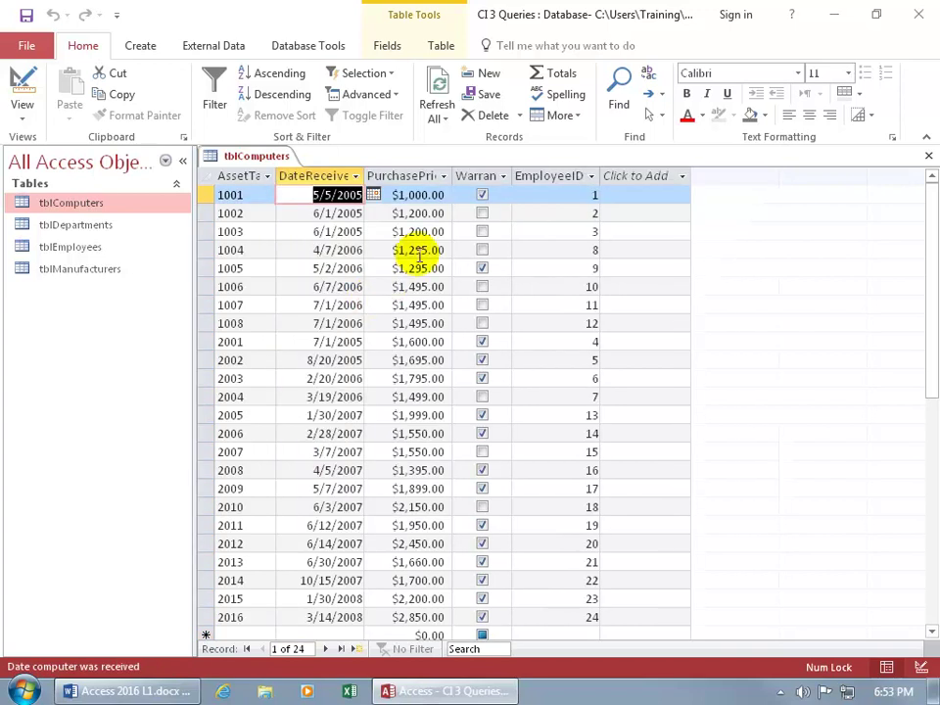
- Hide the PurchasePrice, Warranty and EmployeeID fields together, and close tblComputers with its layout changes saved
left_click(422, 175)
left_click_drag(422, 176, 549, 173)
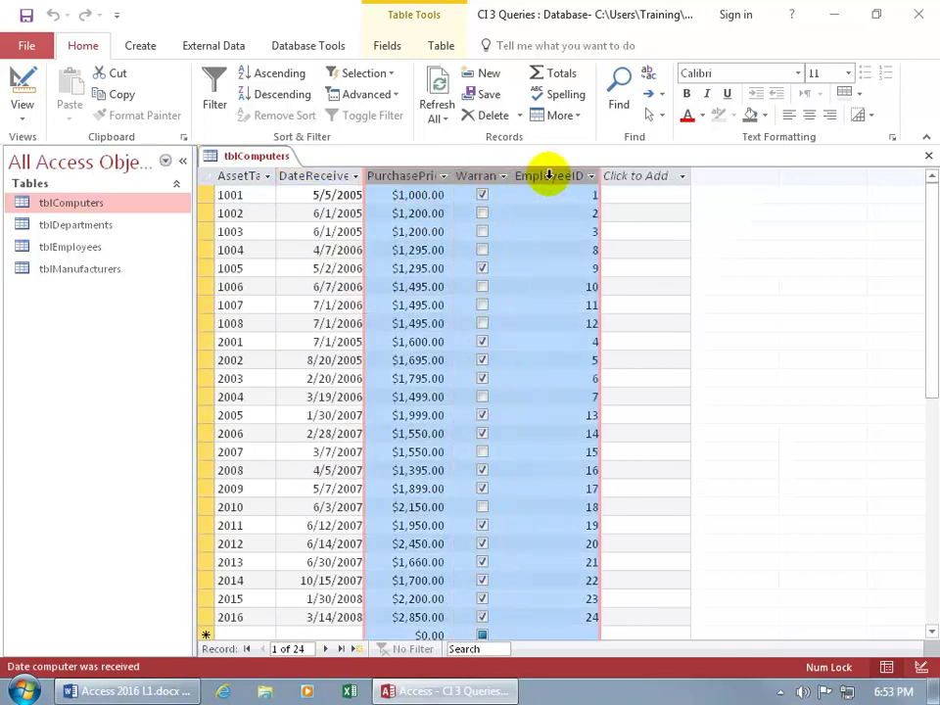
right_click(546, 182)
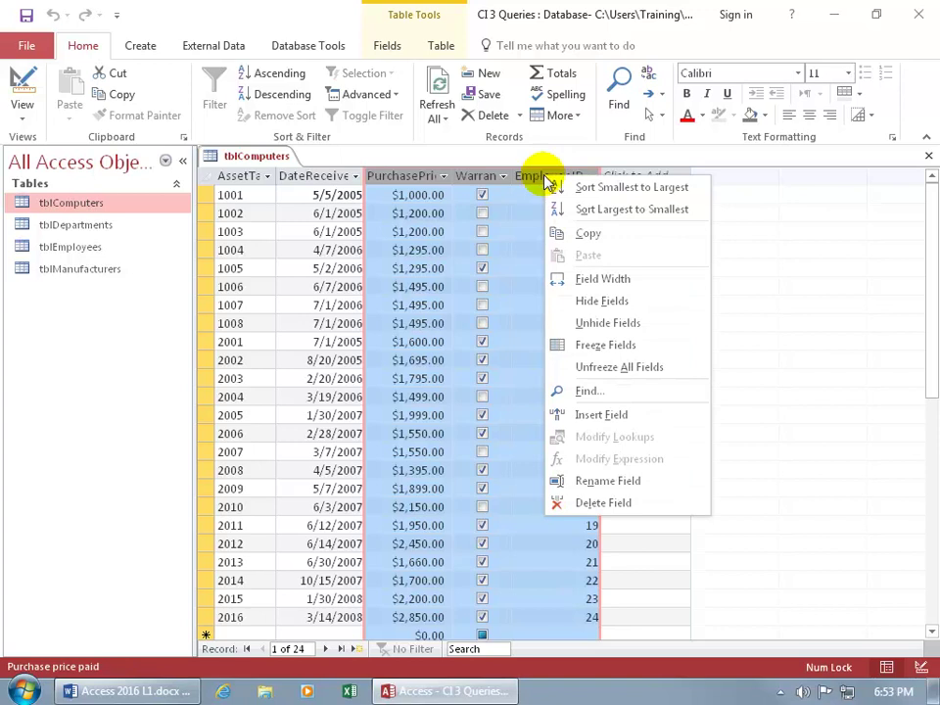
left_click(590, 303)
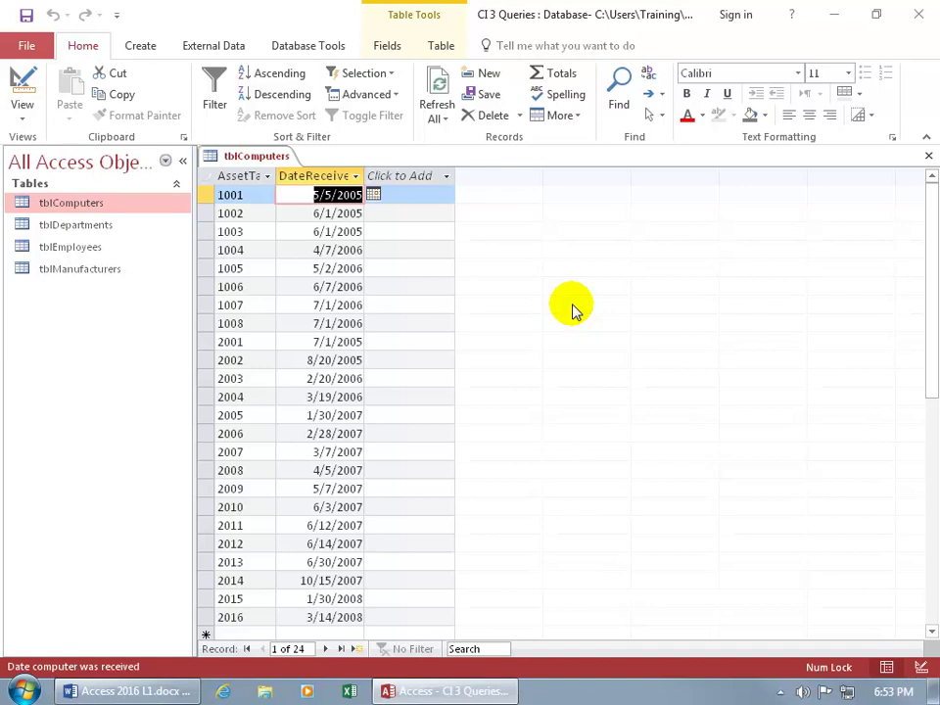
left_click(931, 159)
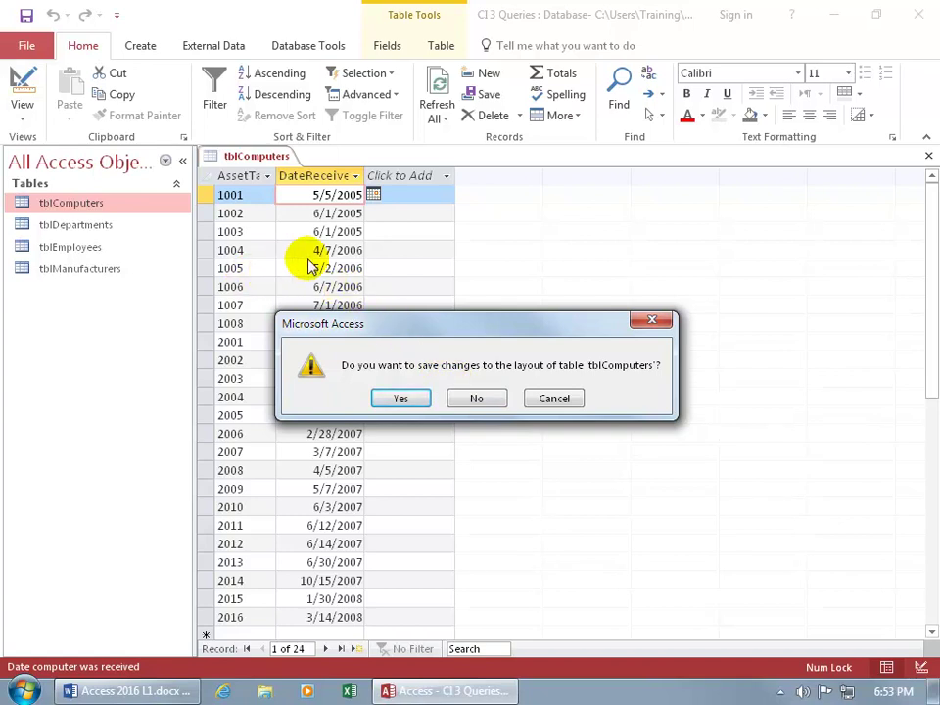
left_click(419, 395)
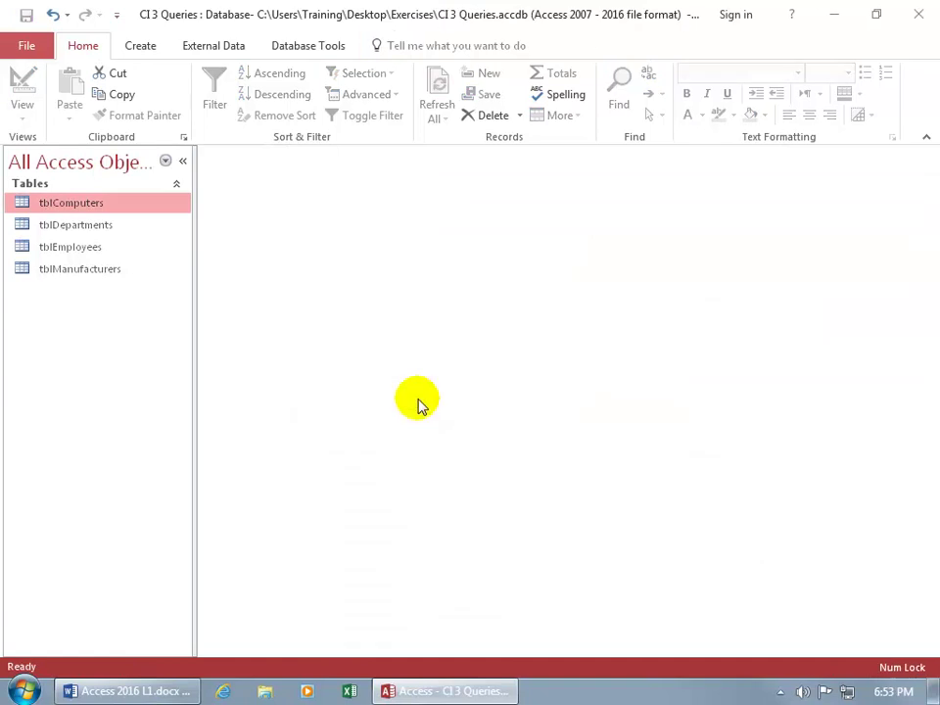
- Reopen tblComputers and unhide the ManufacturerID, PurchasePrice, Warranty and EmployeeID columns
double_click(103, 210)
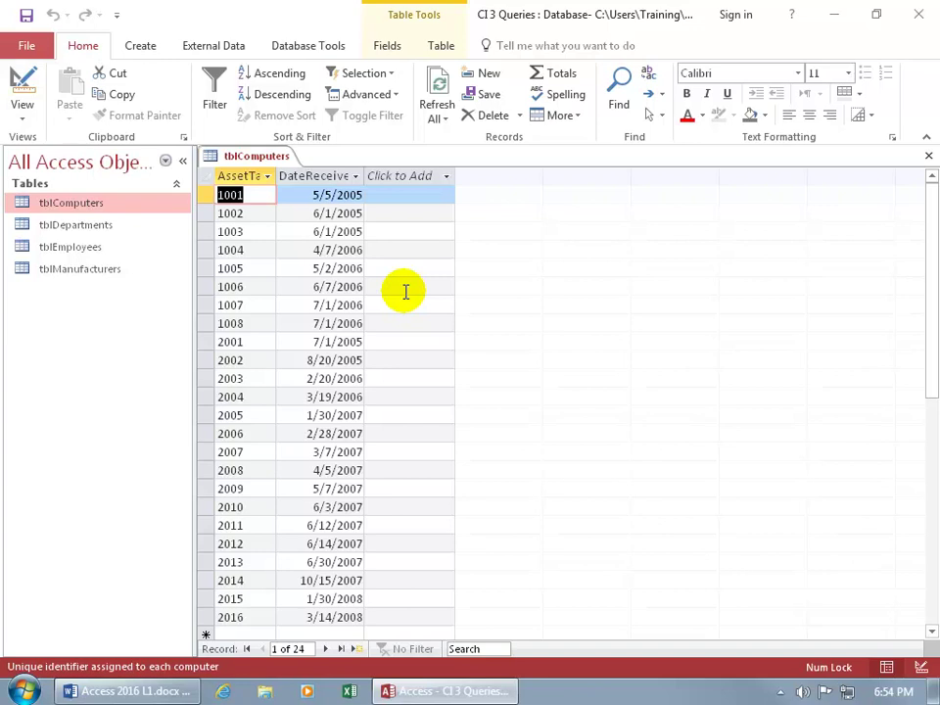
right_click(312, 176)
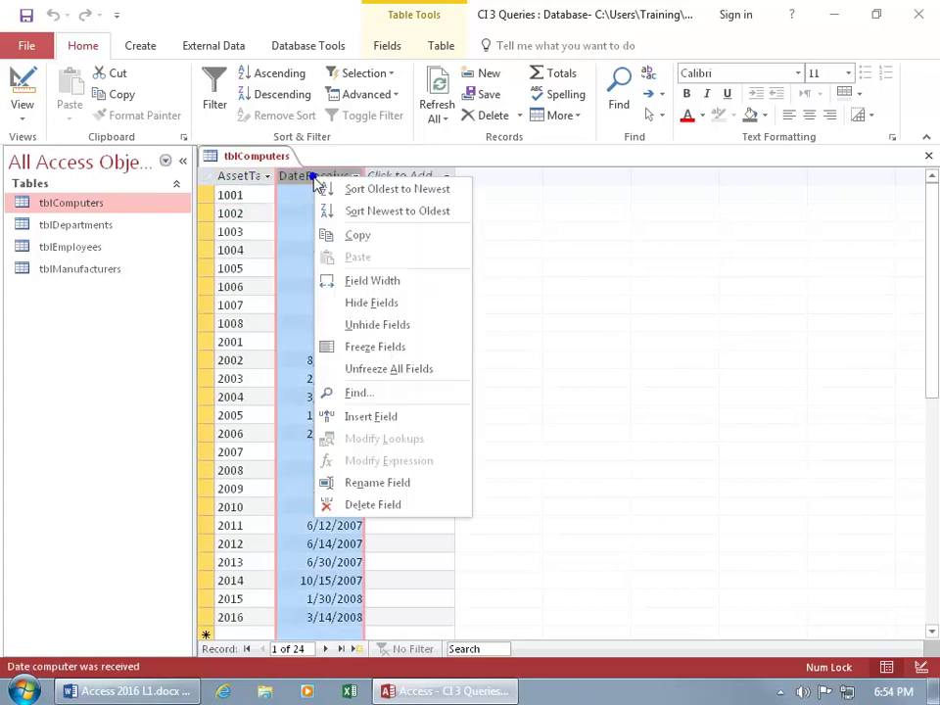
left_click(375, 324)
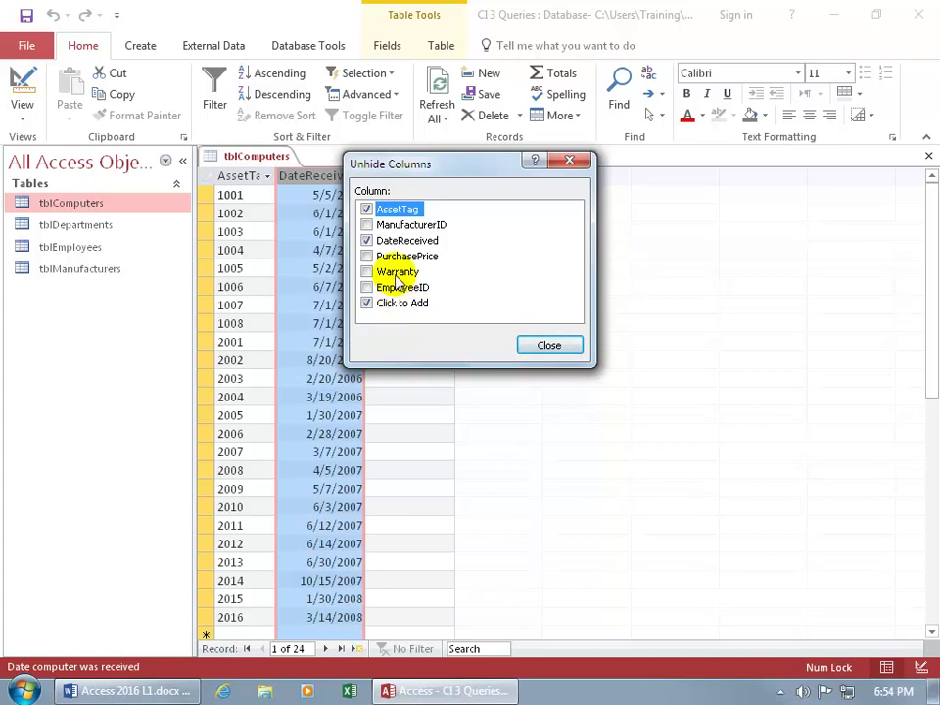
left_click(367, 224)
left_click(367, 256)
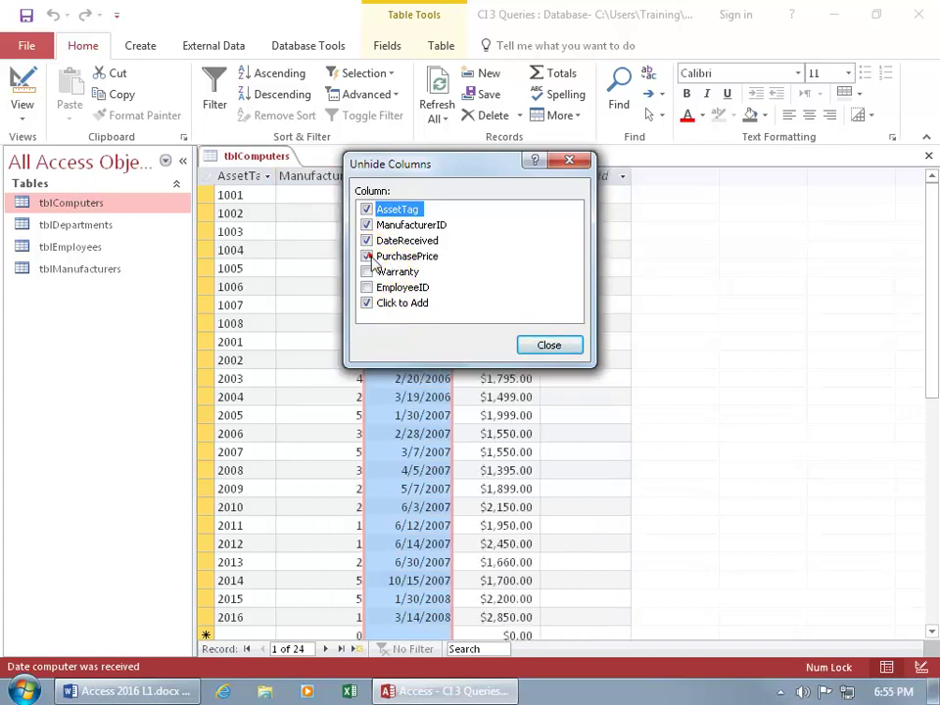
left_click(366, 272)
left_click(366, 288)
left_click(539, 344)
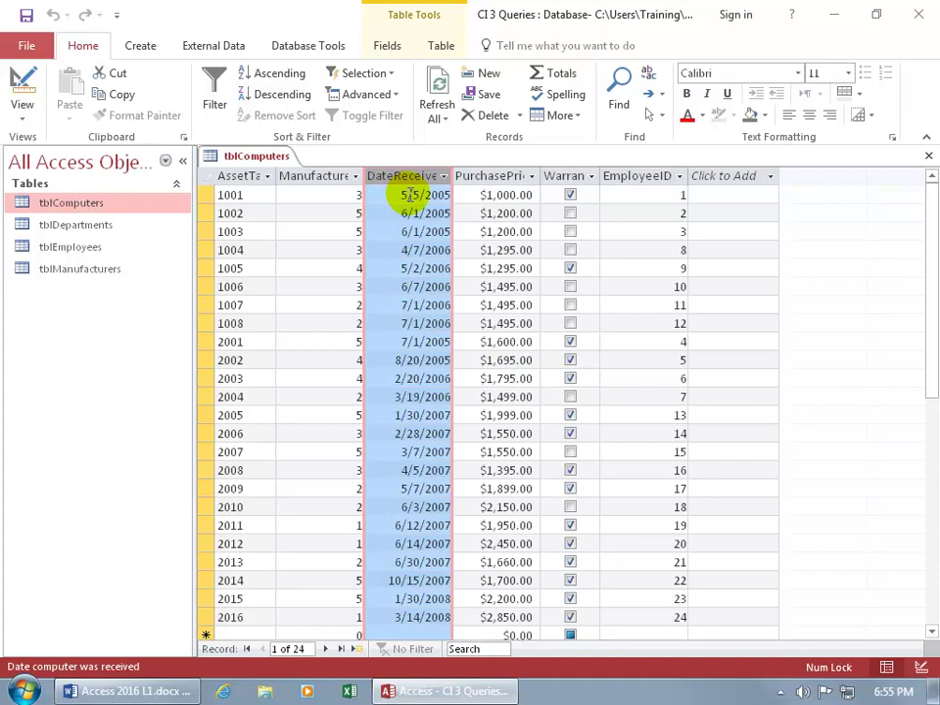
- Move the DateReceived column so it sits between AssetTag and ManufacturerID
left_click_drag(410, 183, 308, 180)
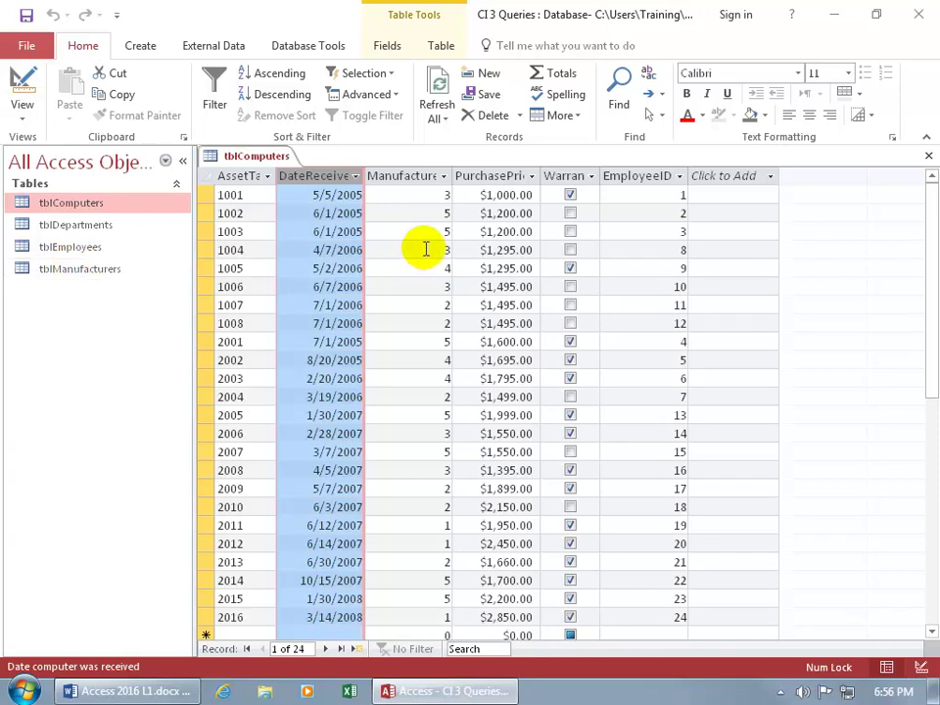
- Open tblManufacturers and fit the ManufacturerID column to its full heading in both tblComputers and tblManufacturers
double_click(90, 269)
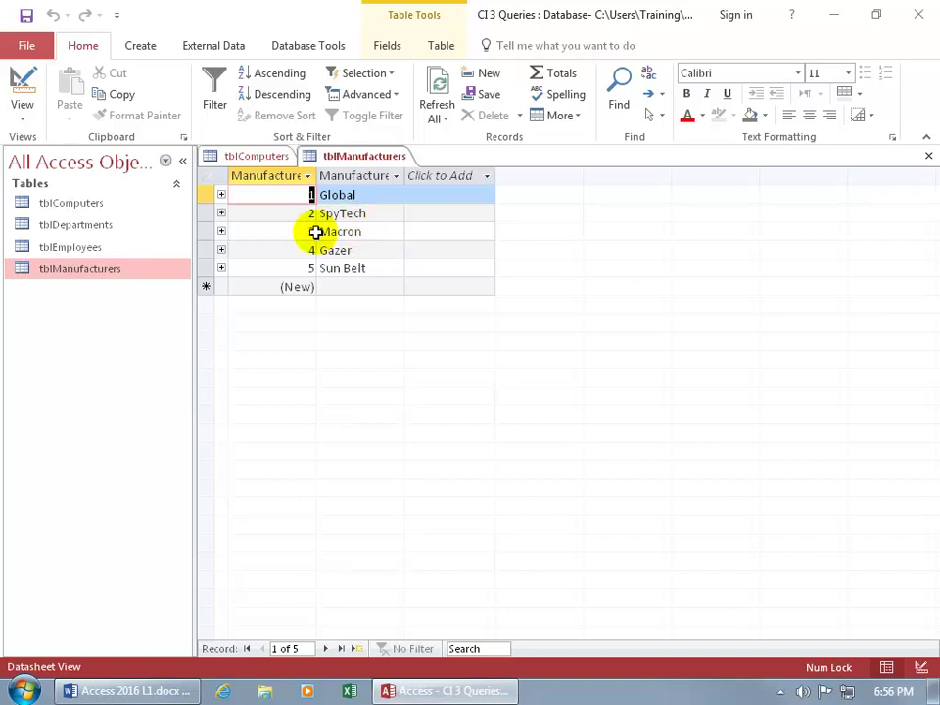
left_click(271, 159)
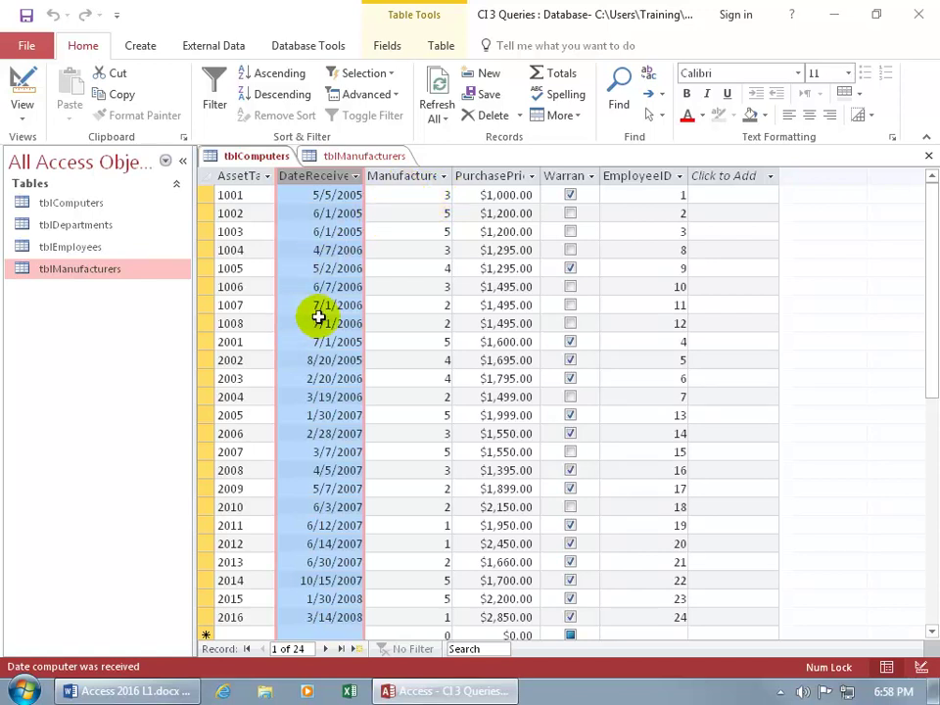
double_click(454, 175)
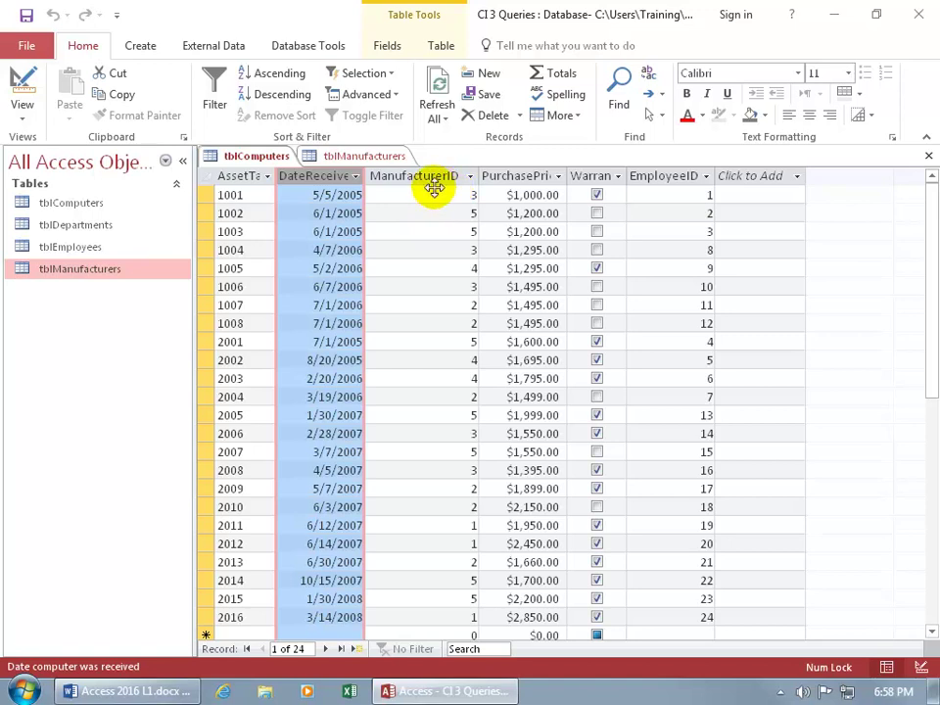
left_click(362, 156)
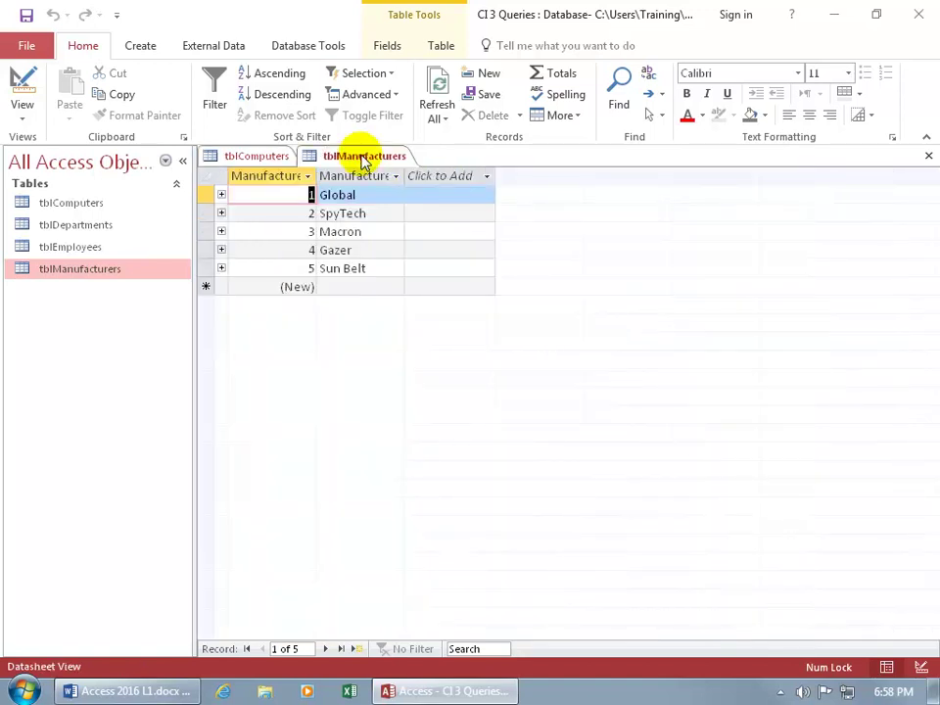
double_click(315, 176)
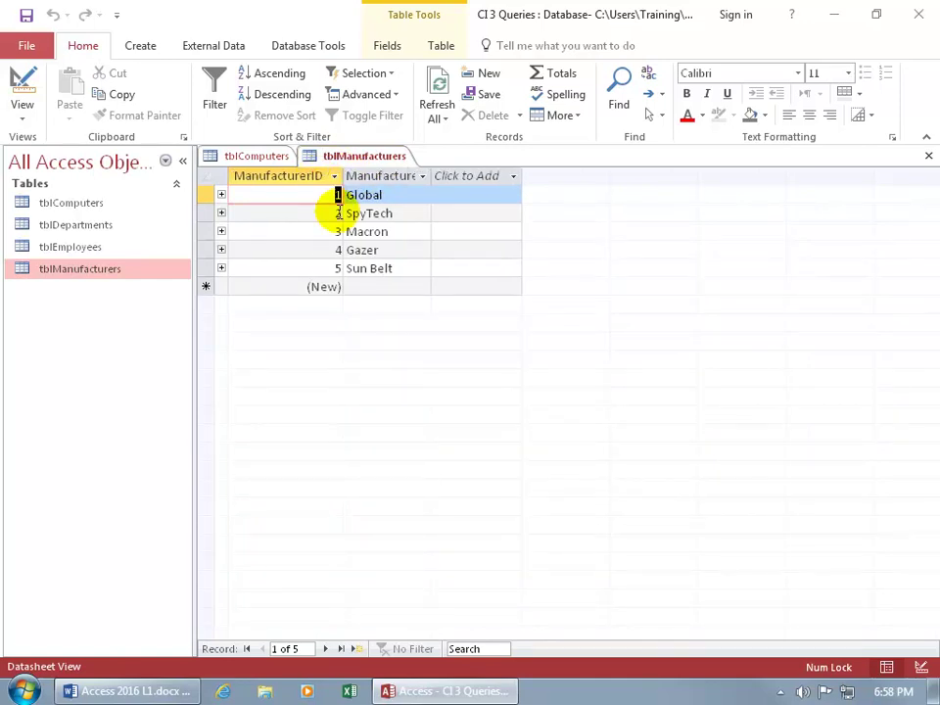
- Examine how the four tables are linked in the database's Relationships view, and close that view
left_click(323, 46)
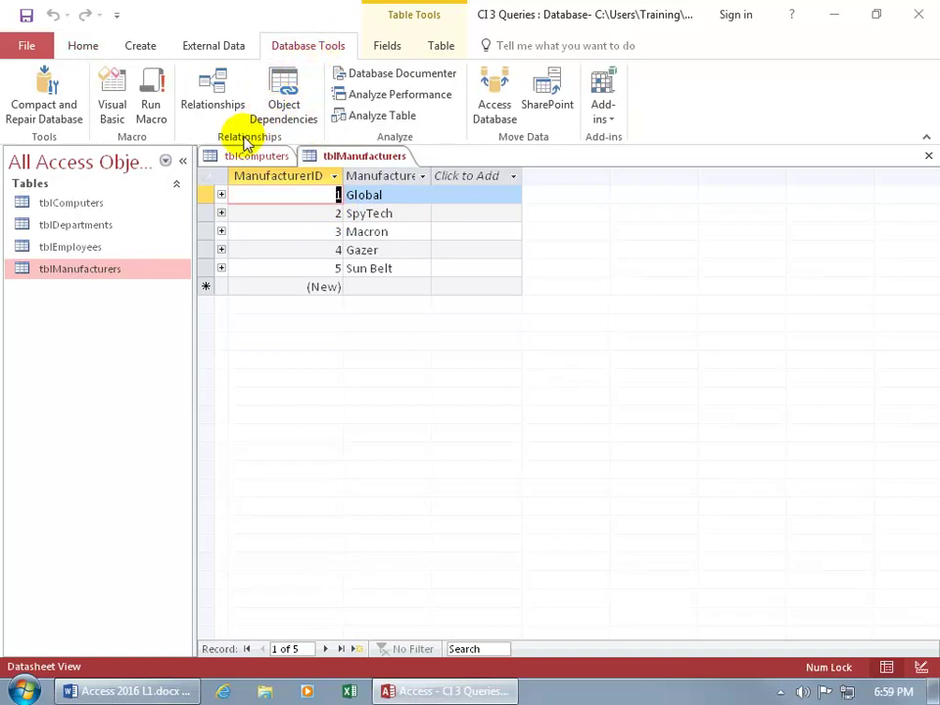
left_click(221, 105)
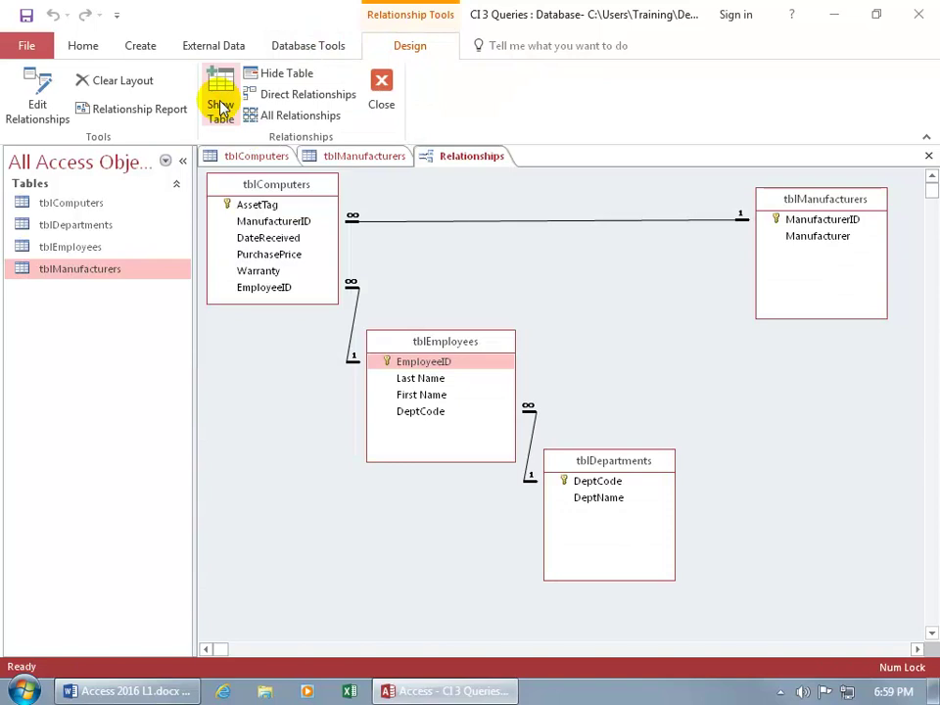
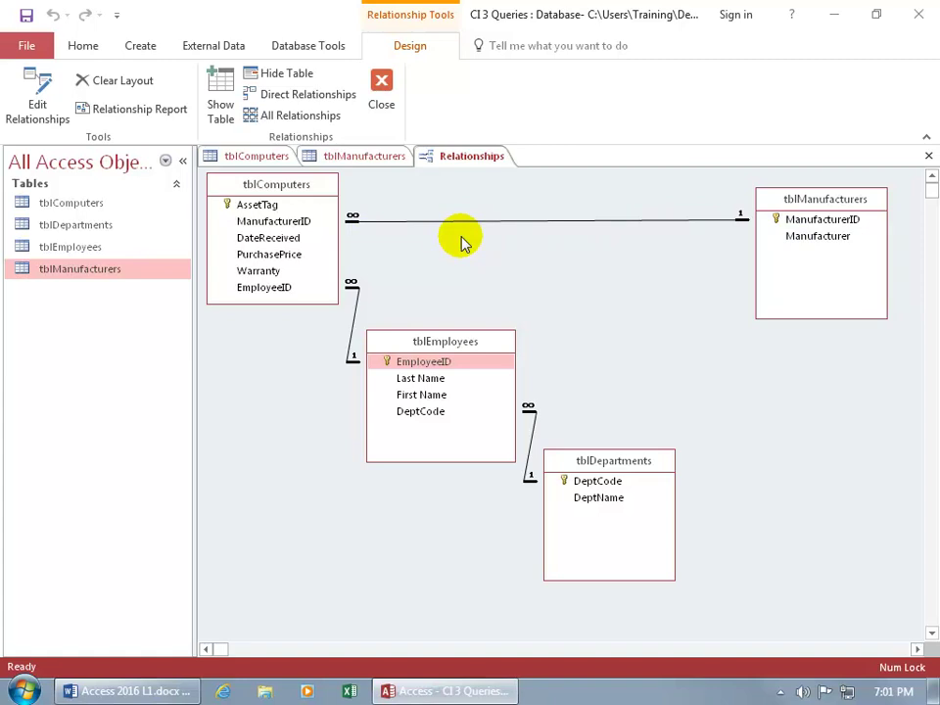
left_click(382, 98)
- Close tblManufacturers and tblComputers, saving the layout changes of both tables
left_click(928, 156)
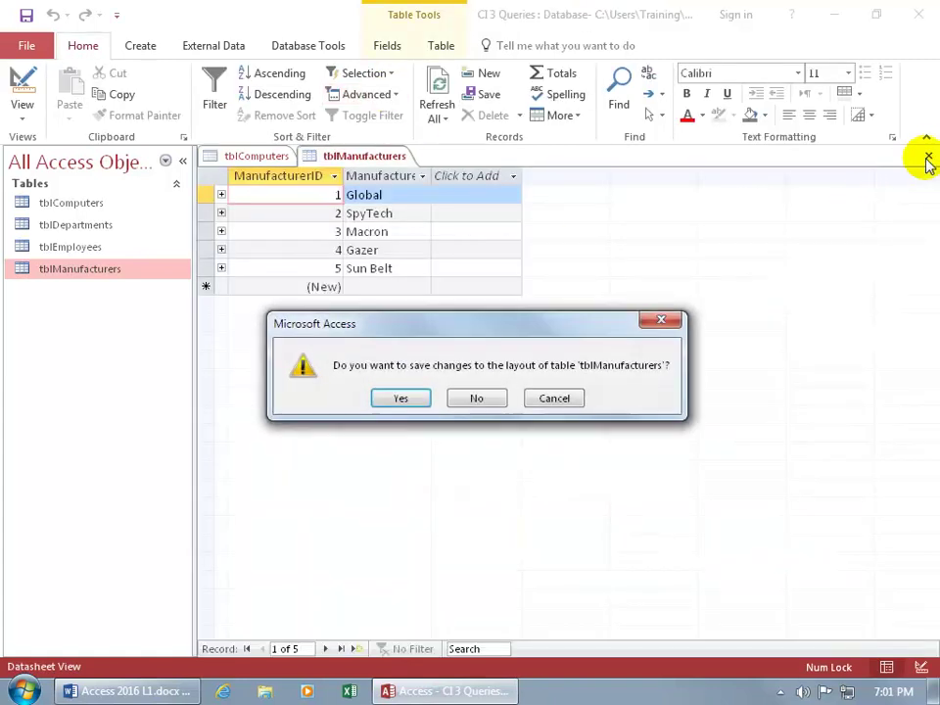
left_click(411, 401)
left_click(928, 155)
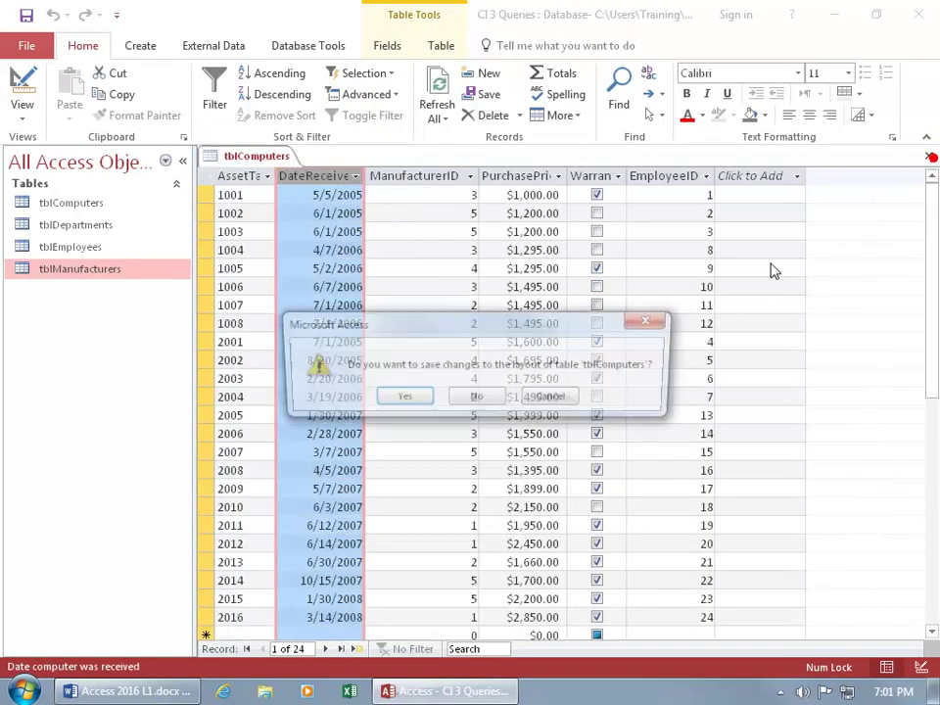
left_click(401, 396)
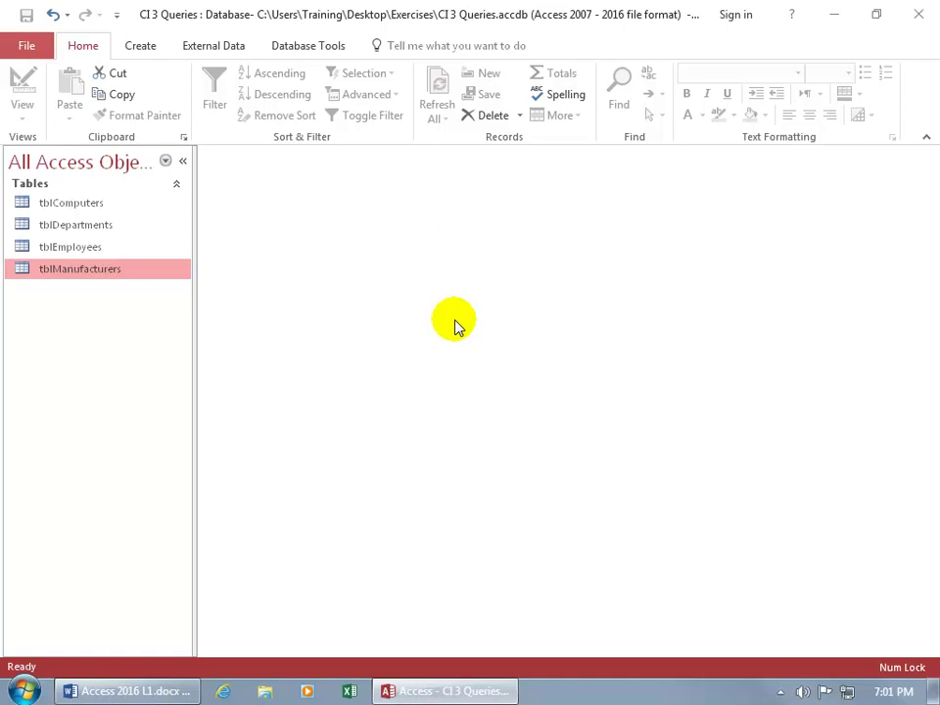
- Start a new query with the Simple Query Wizard, using tblComputers as the source table
left_click(140, 49)
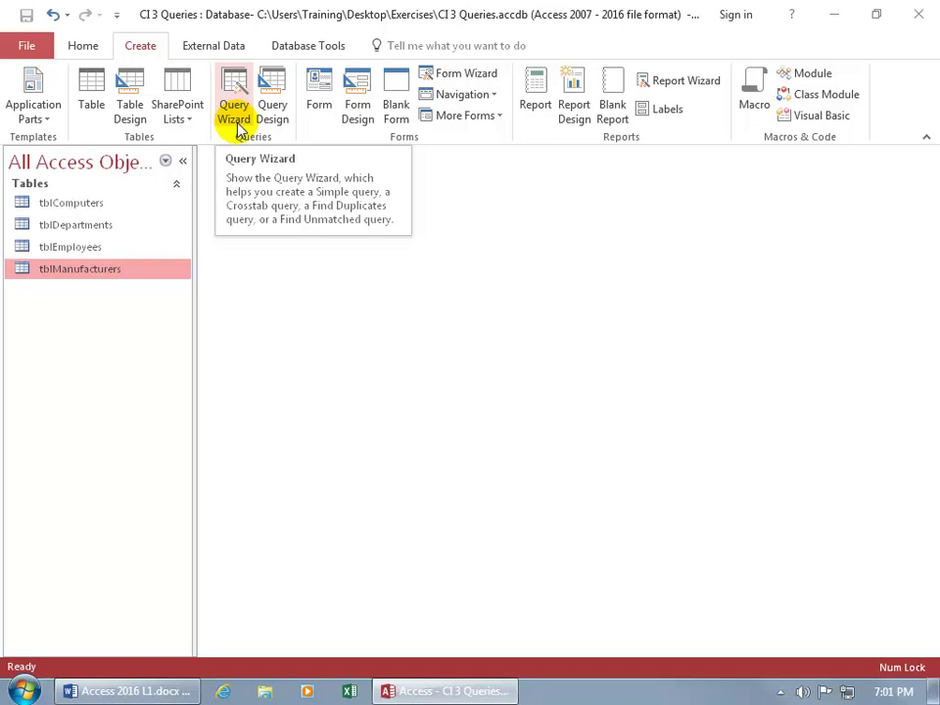
left_click(236, 115)
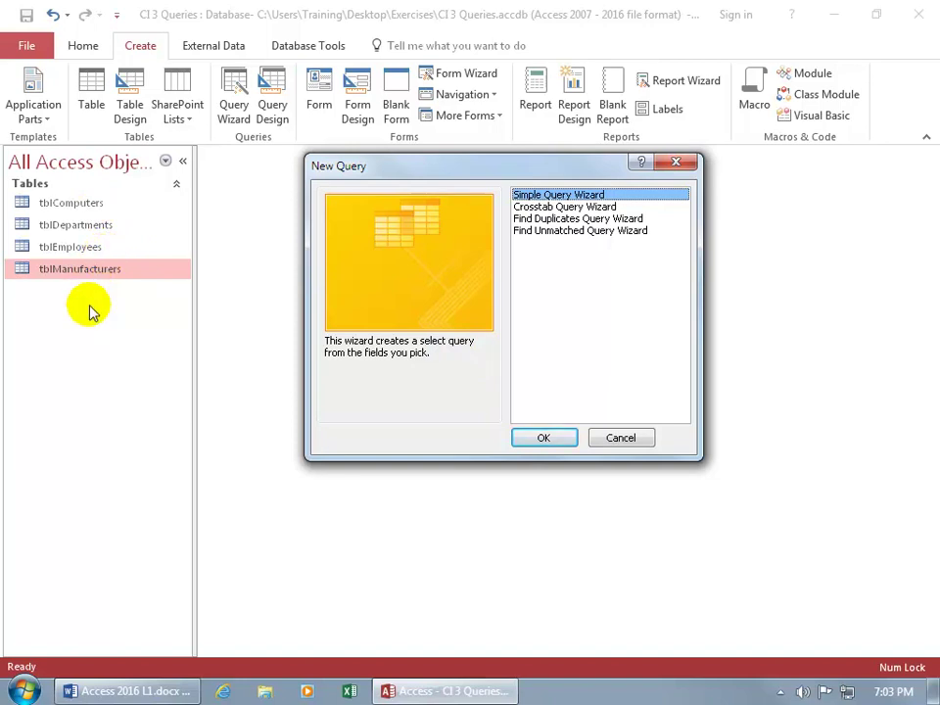
left_click(544, 438)
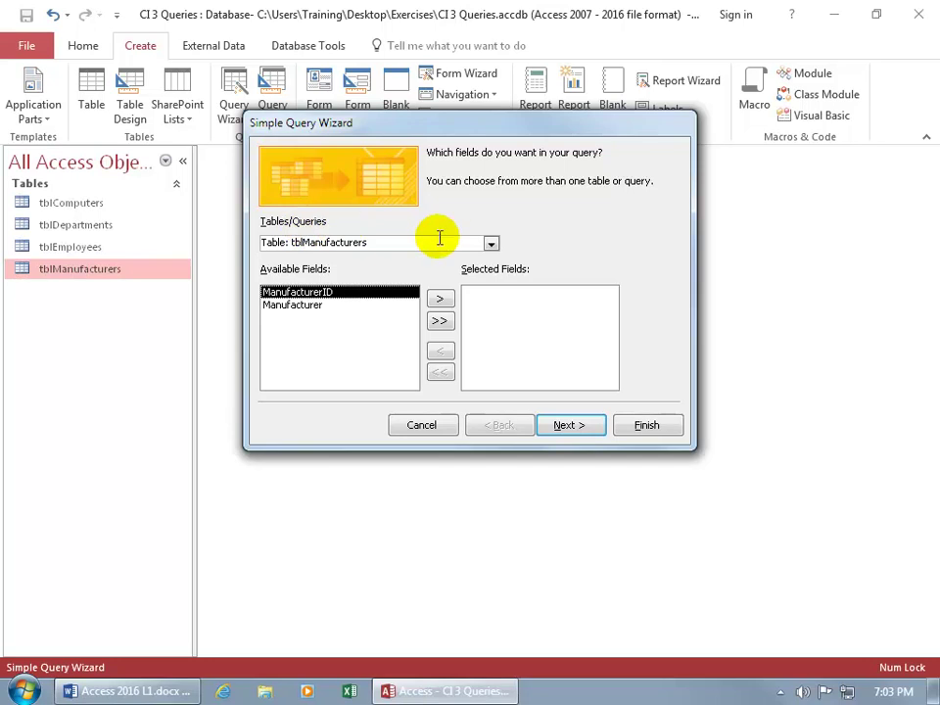
left_click(493, 243)
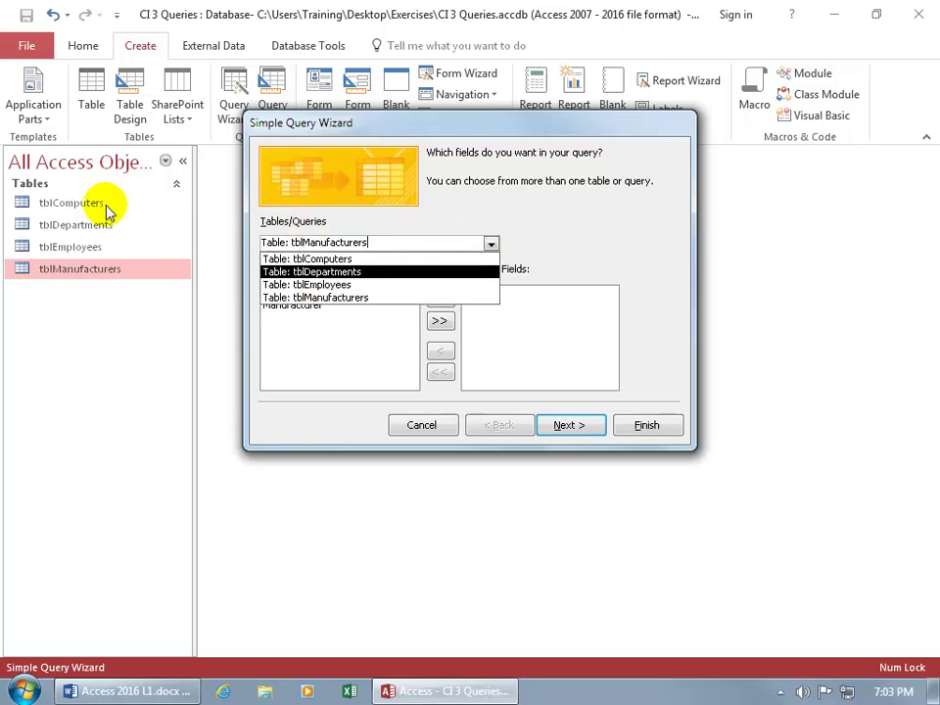
left_click(373, 261)
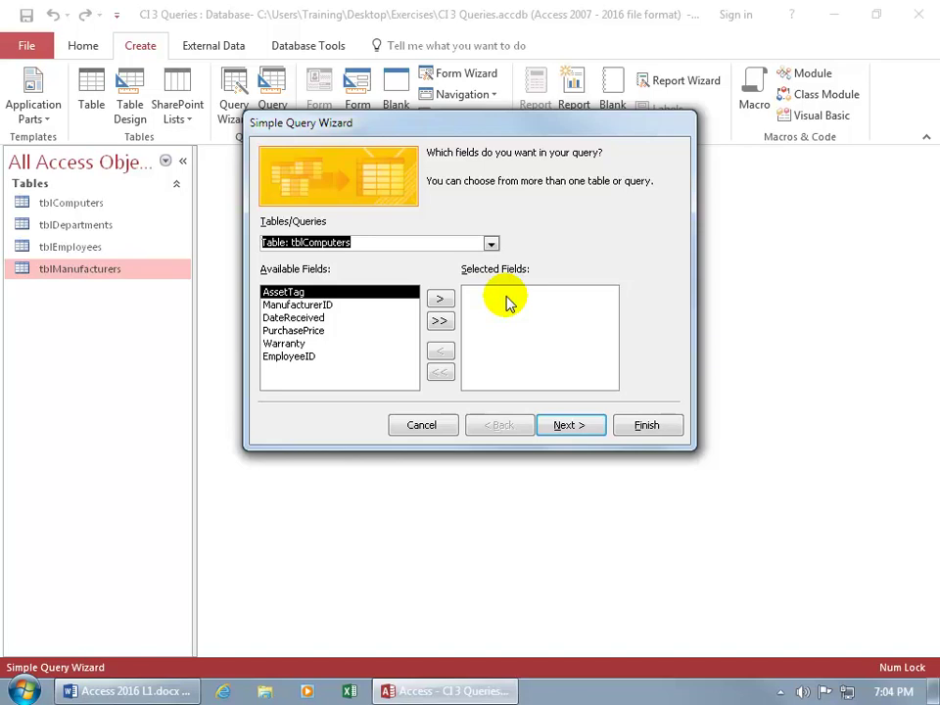
left_click(315, 306)
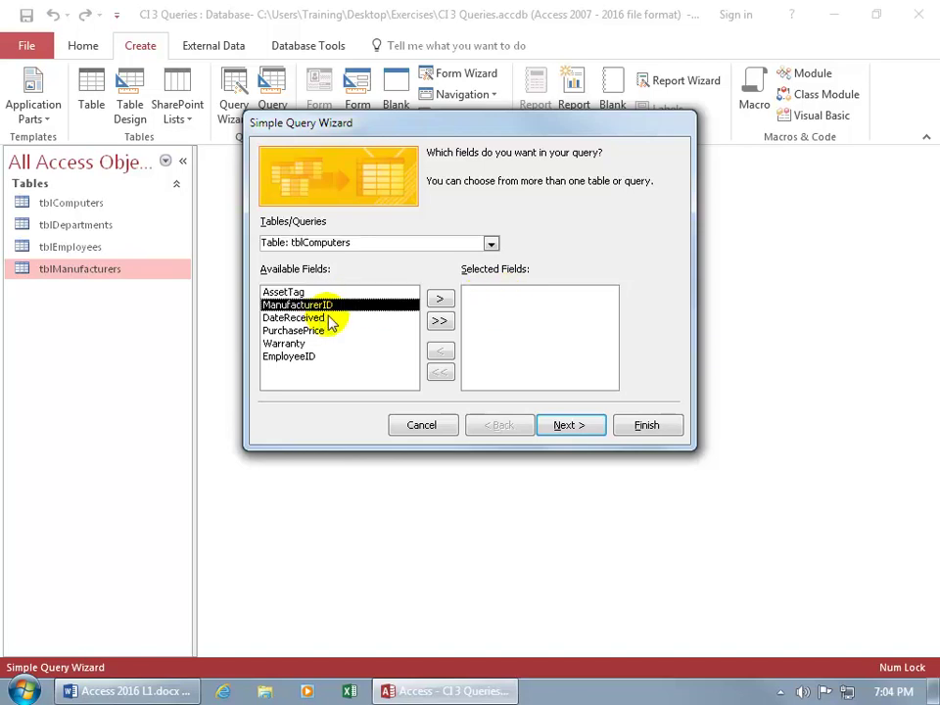
left_click(439, 299)
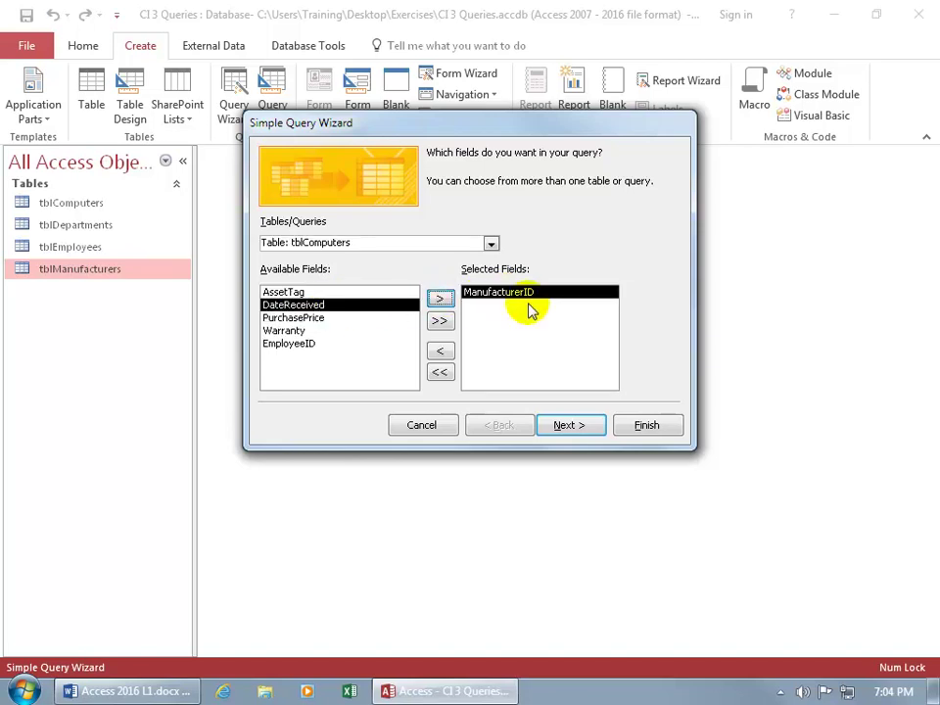
left_click(441, 351)
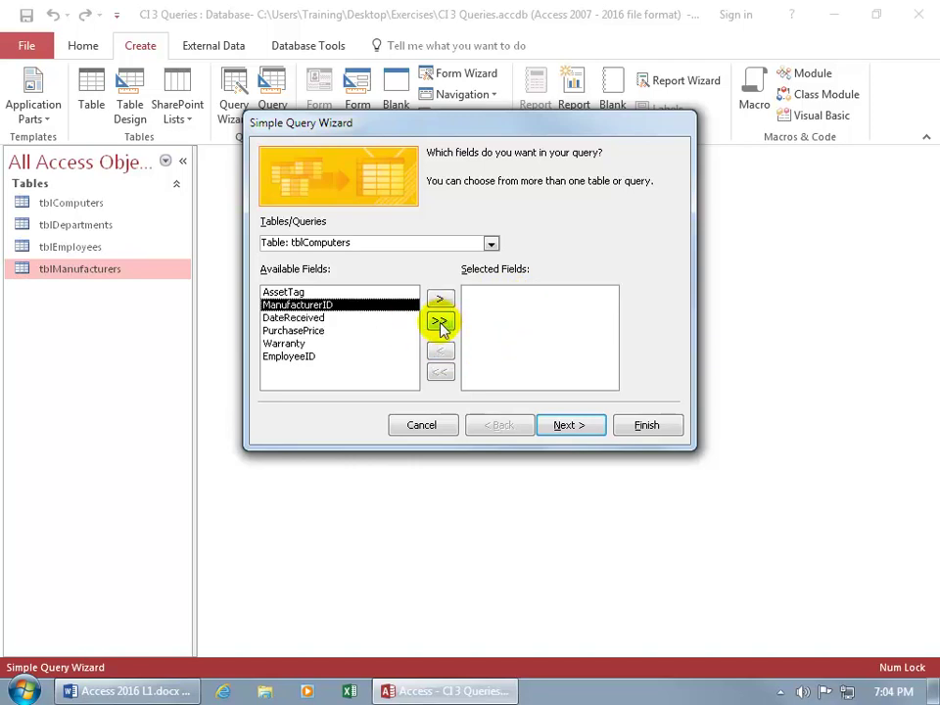
left_click(440, 323)
left_click(441, 374)
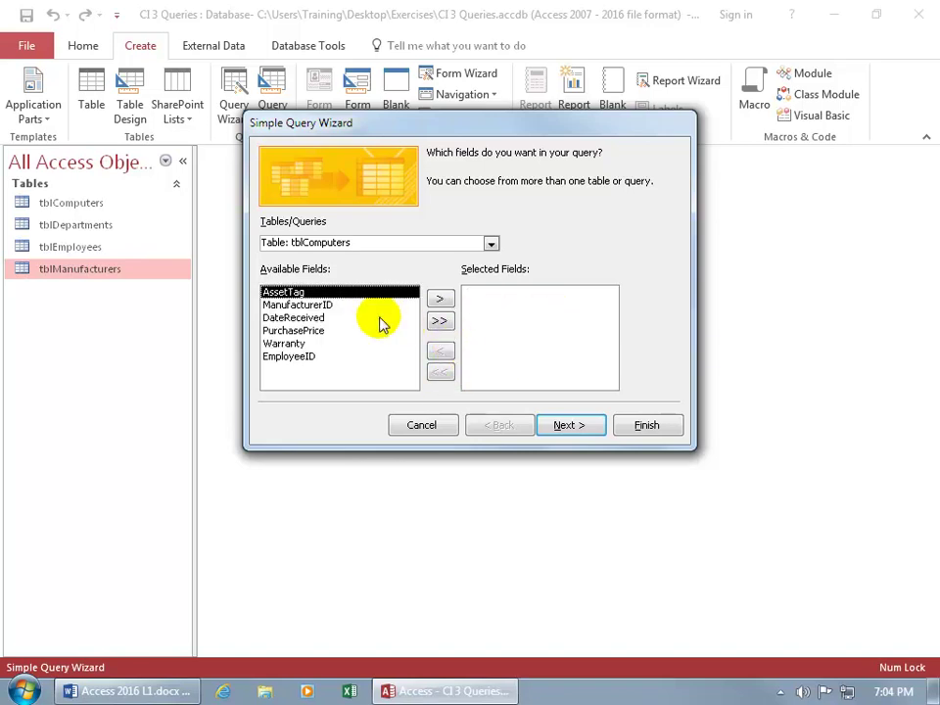
- Add AssetTag, DateReceived and PurchasePrice from tblComputers and Manufacturer from tblManufacturers to the query, and continue in the wizard
double_click(309, 292)
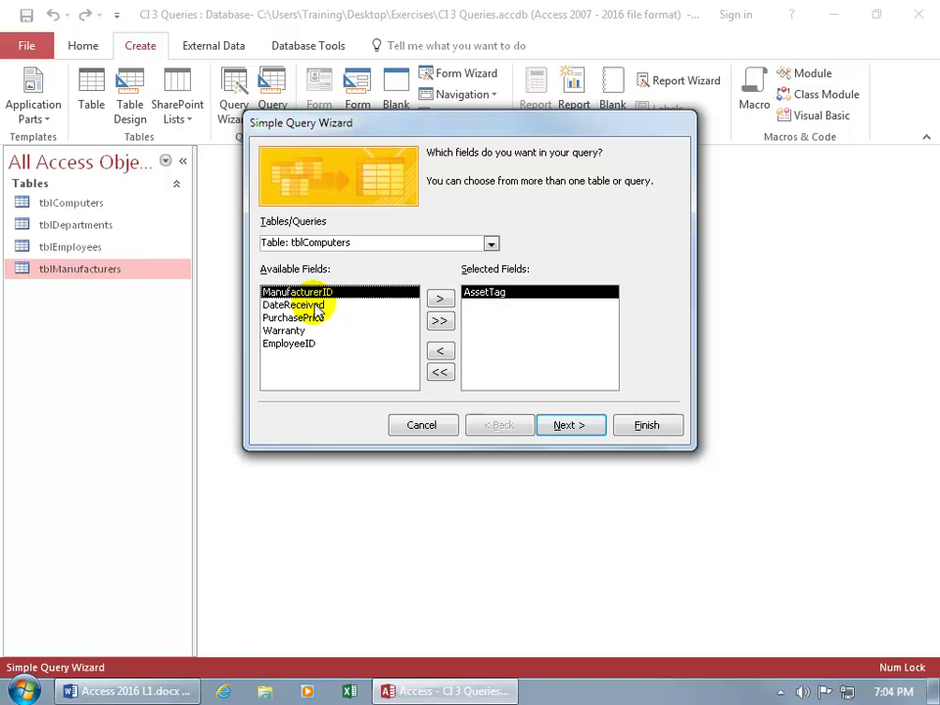
double_click(314, 307)
double_click(314, 306)
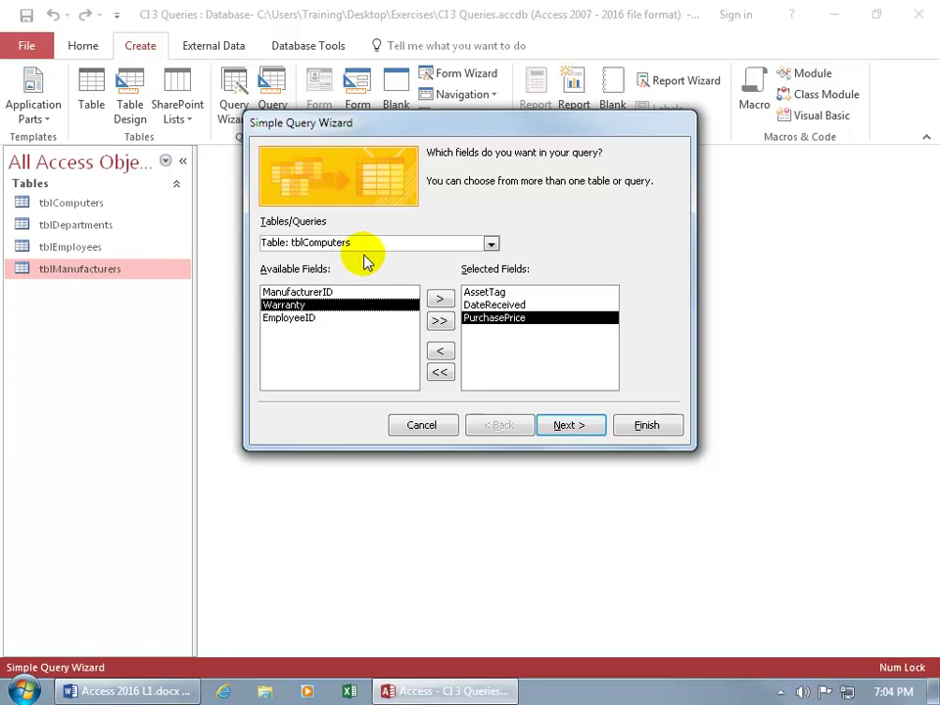
left_click(490, 245)
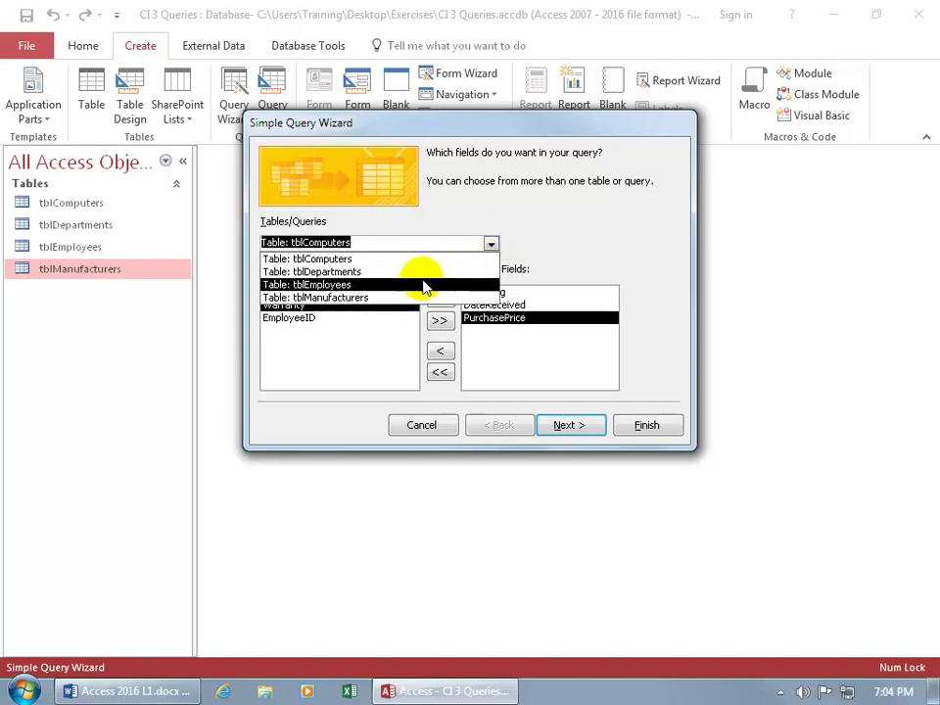
left_click(373, 299)
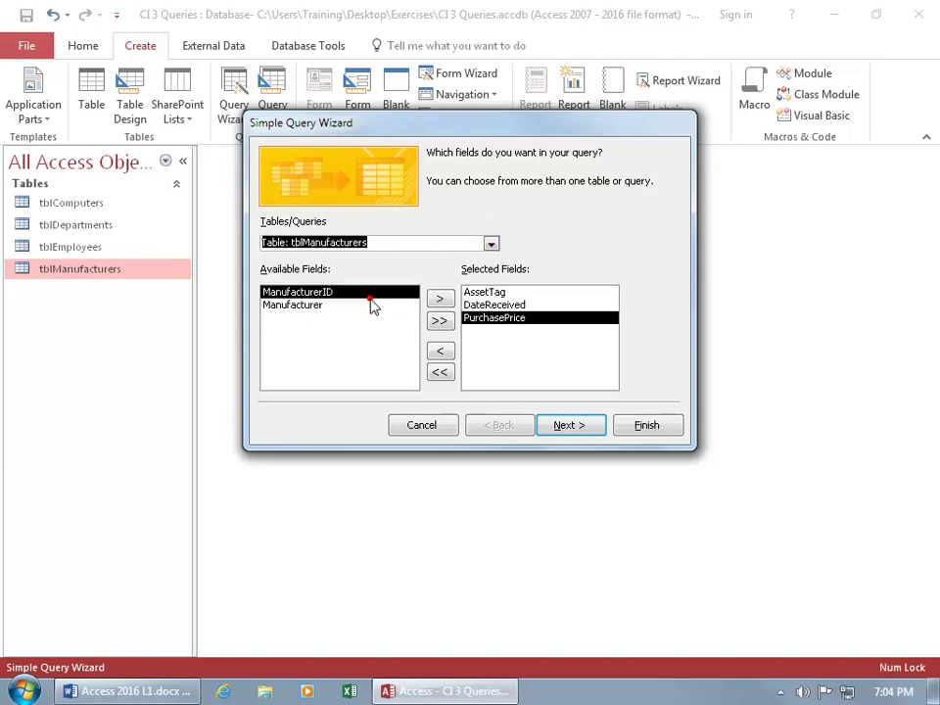
double_click(302, 305)
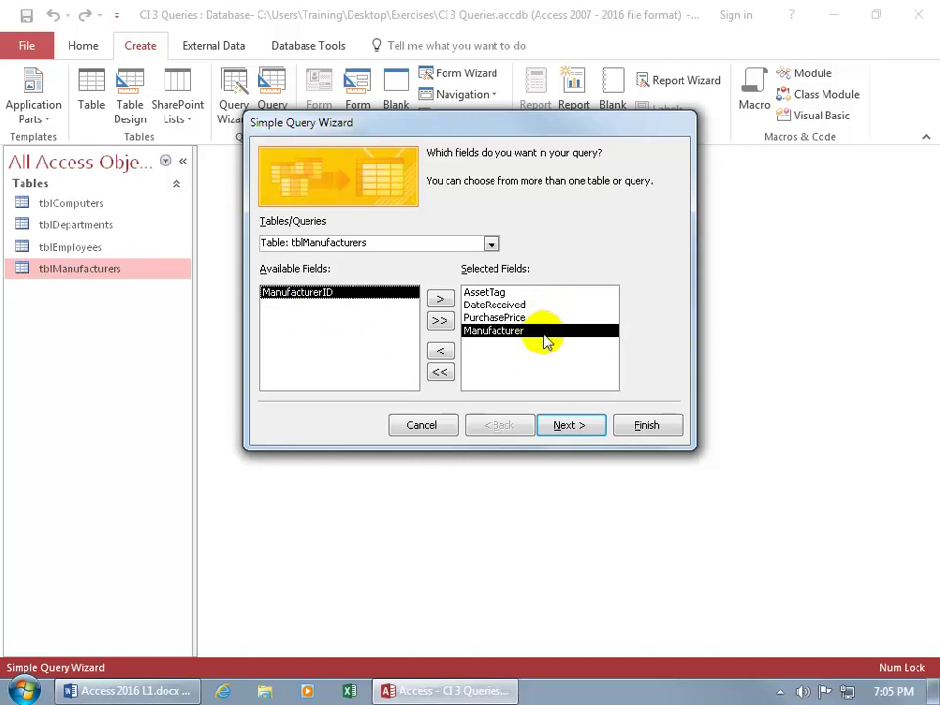
left_click(566, 425)
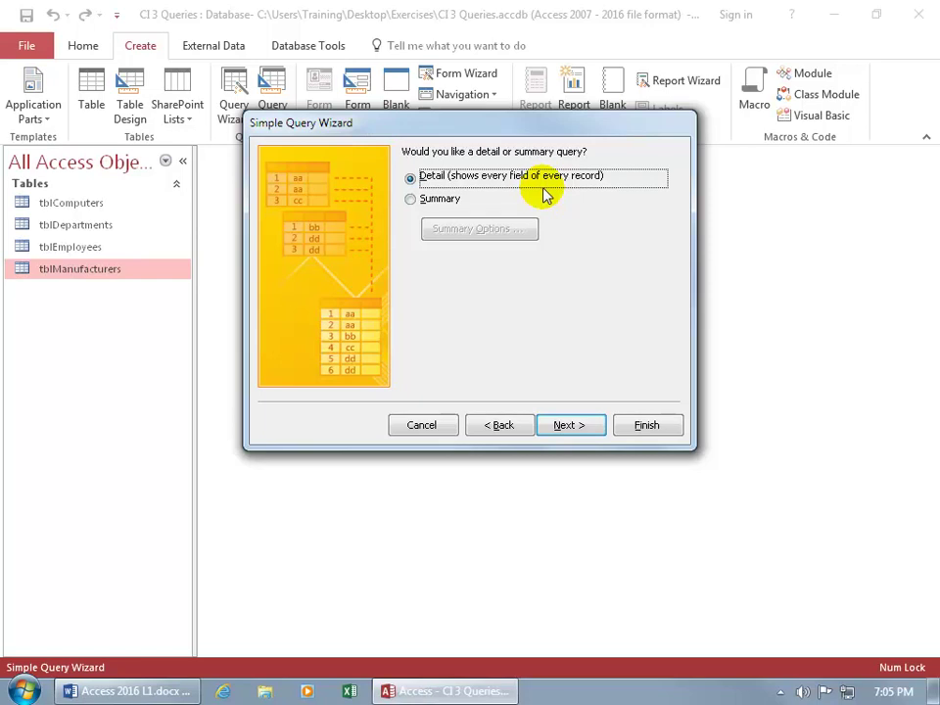
- Compare the Detail and Summary query types and their preview illustrations, ending on Summary
left_click(411, 200)
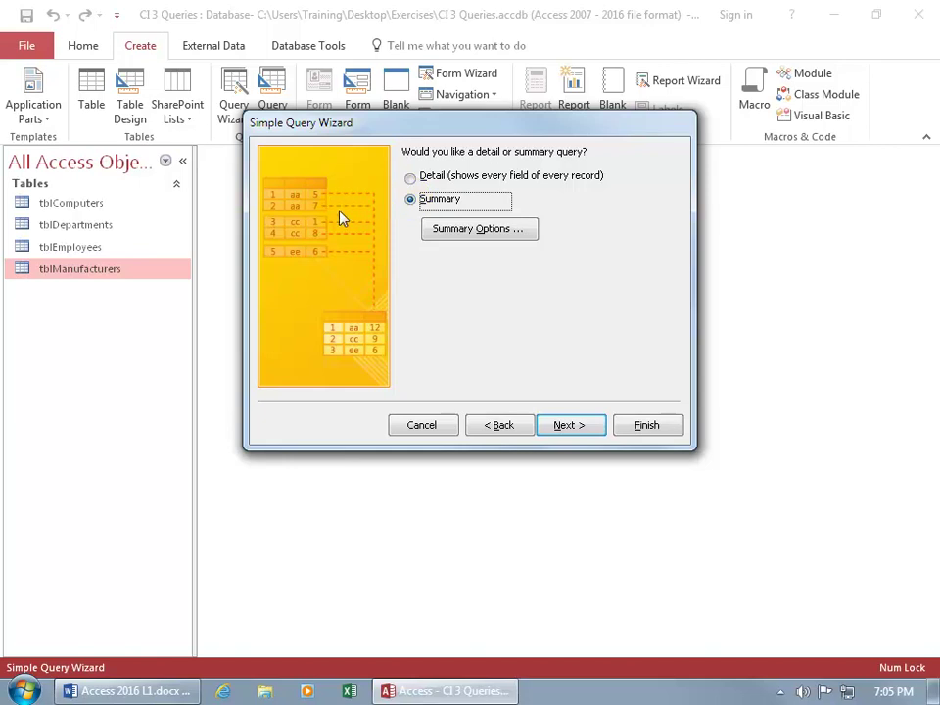
left_click(410, 178)
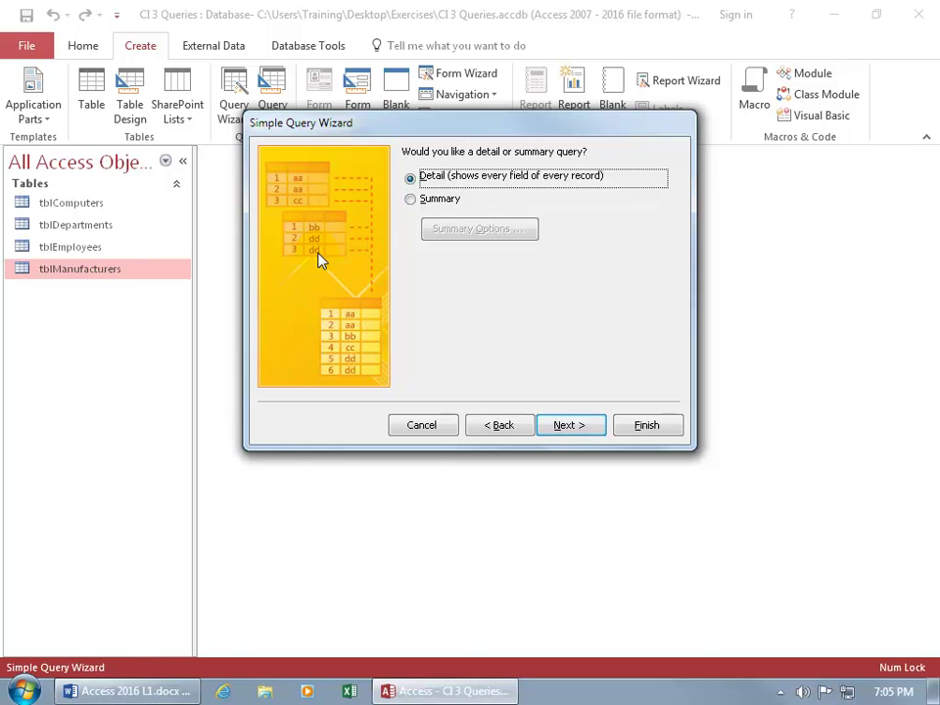
left_click(411, 200)
left_click(412, 200)
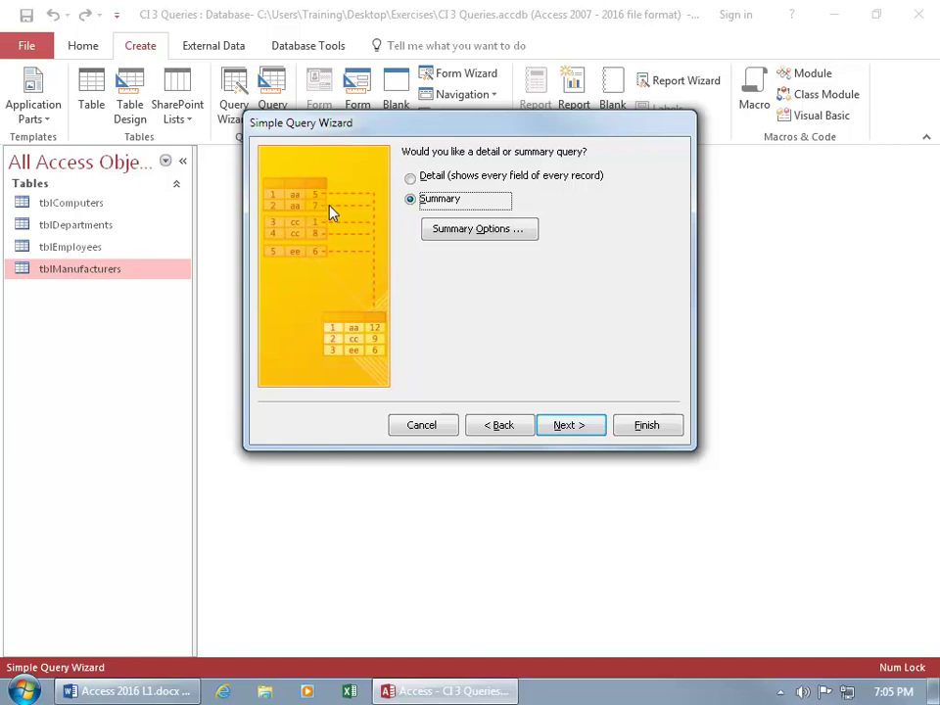
left_click(385, 336)
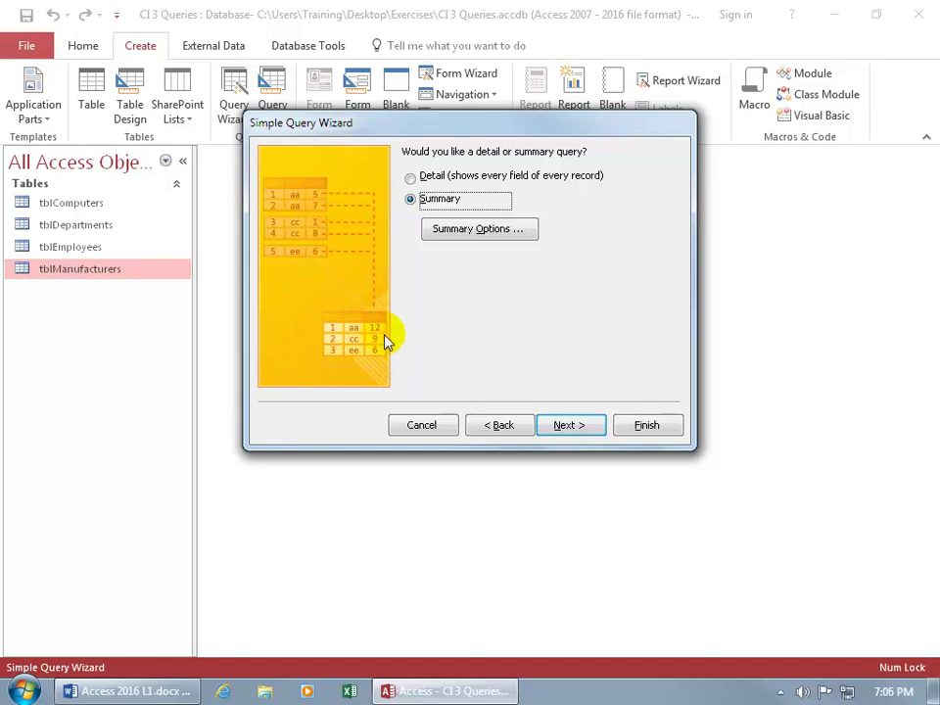
left_click(375, 339)
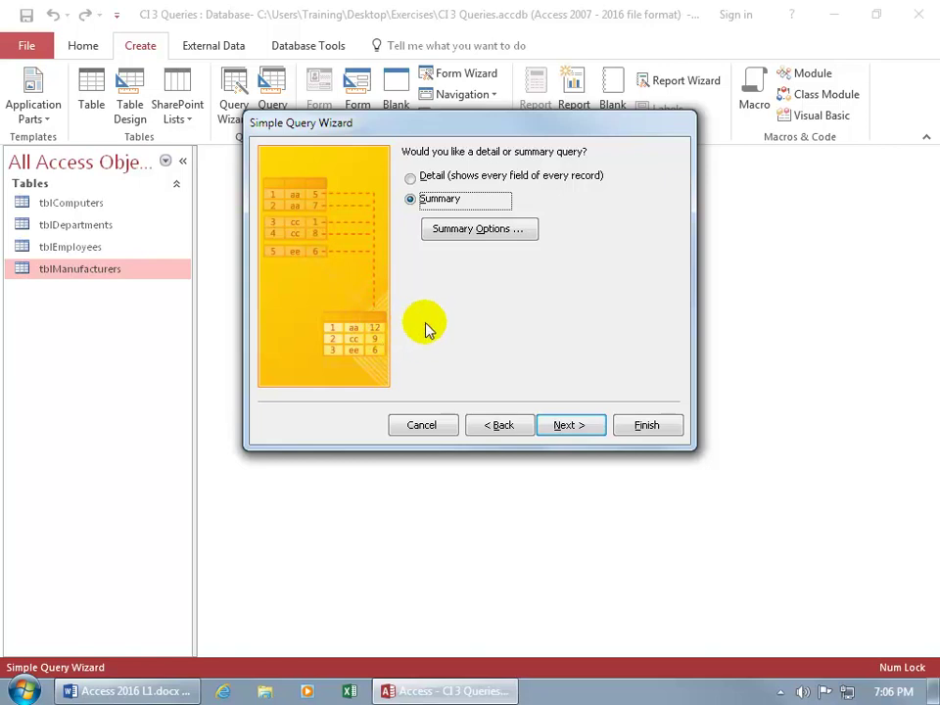
- Try Sum, Avg, Min and Max summary values for PurchasePrice, discard them, and set the query type back to Detail
left_click(482, 234)
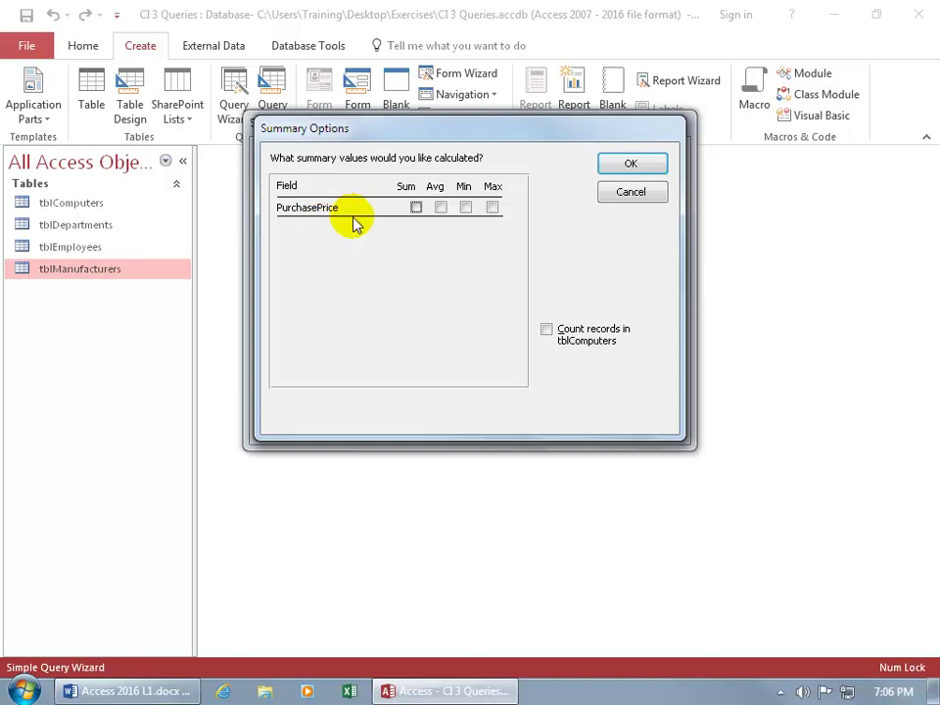
left_click(416, 209)
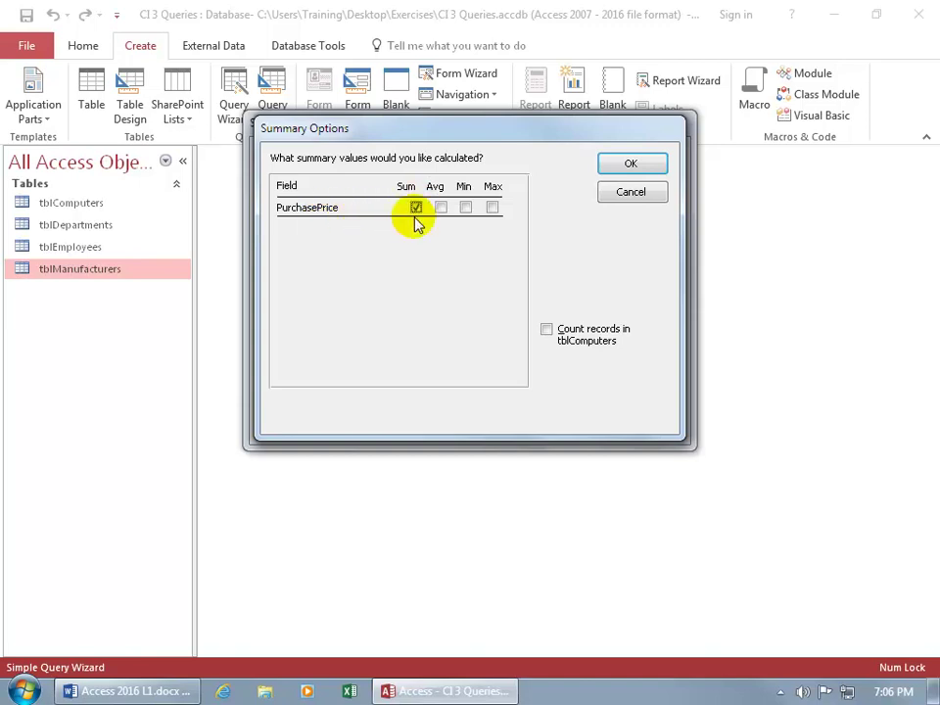
left_click(441, 209)
left_click(466, 209)
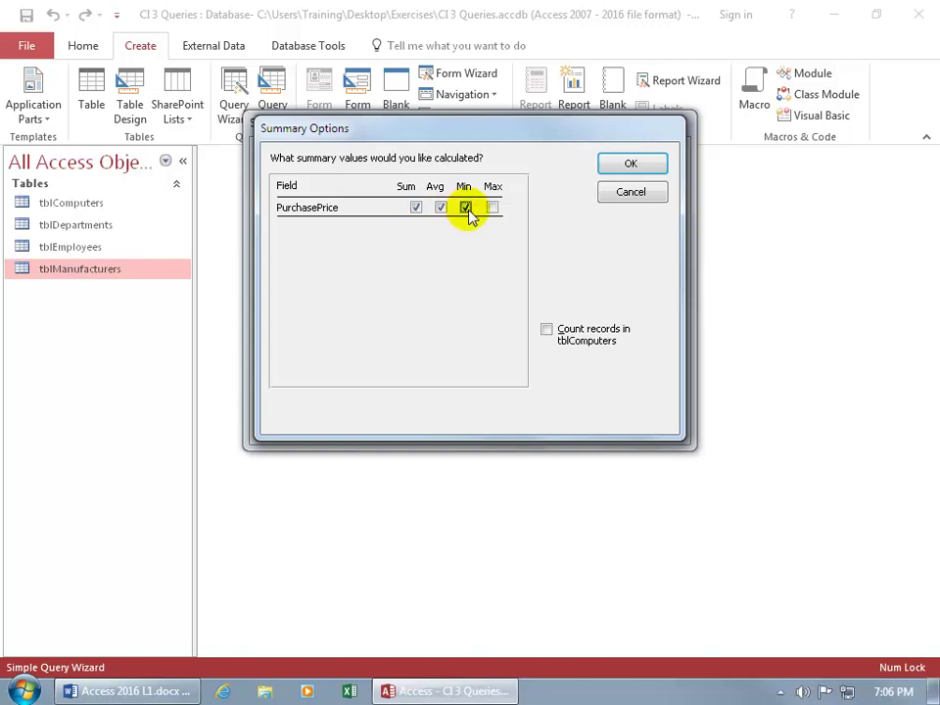
left_click(493, 208)
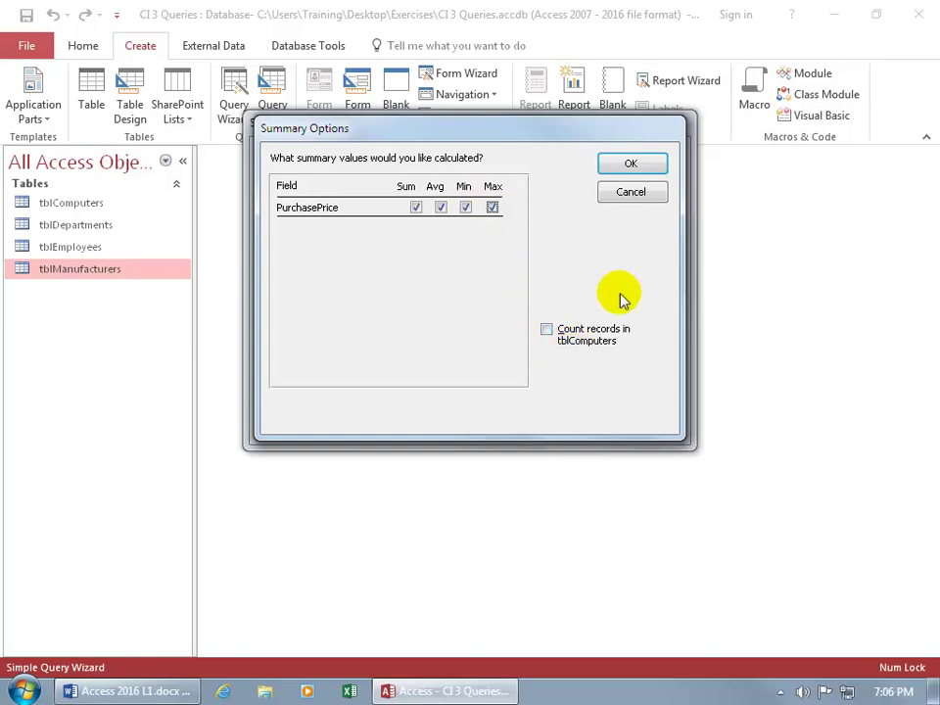
left_click(630, 192)
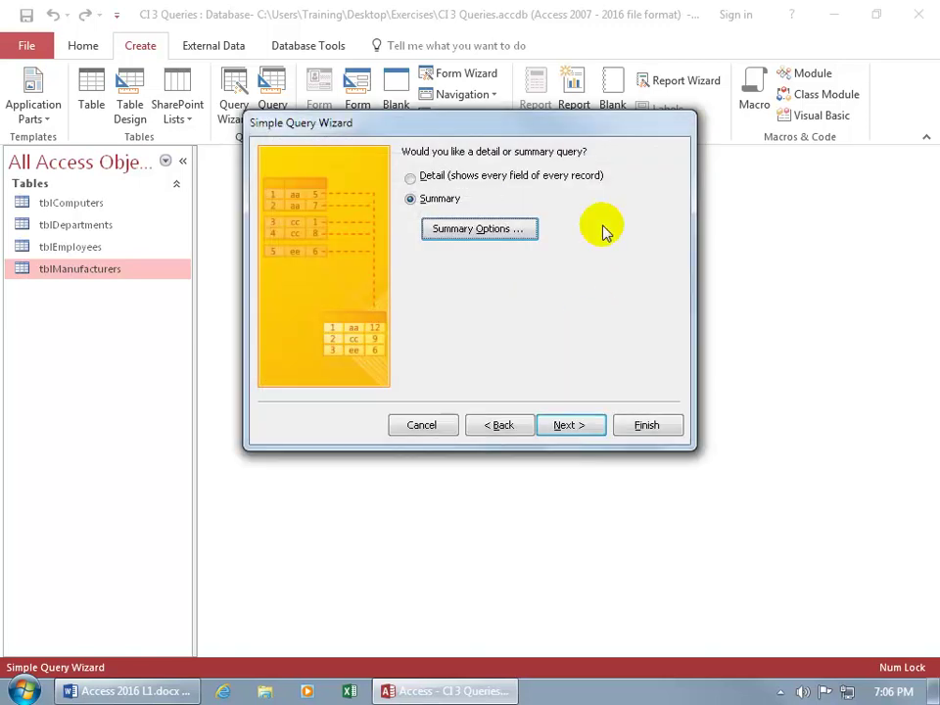
left_click(411, 179)
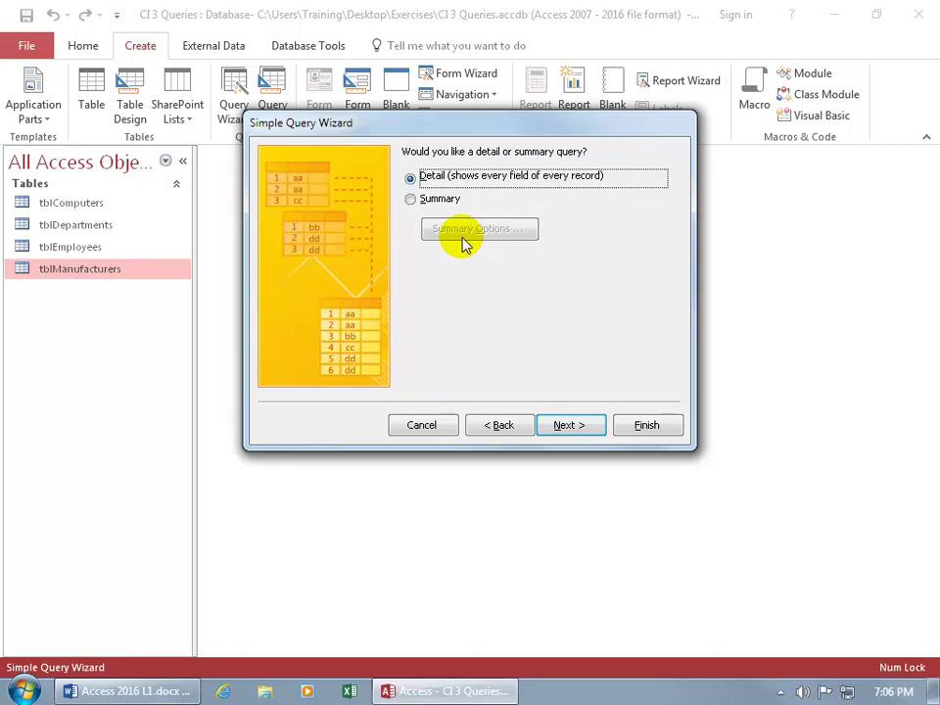
- Title the query qryComputers and finish the wizard with the query opened to view its information
left_click(573, 431)
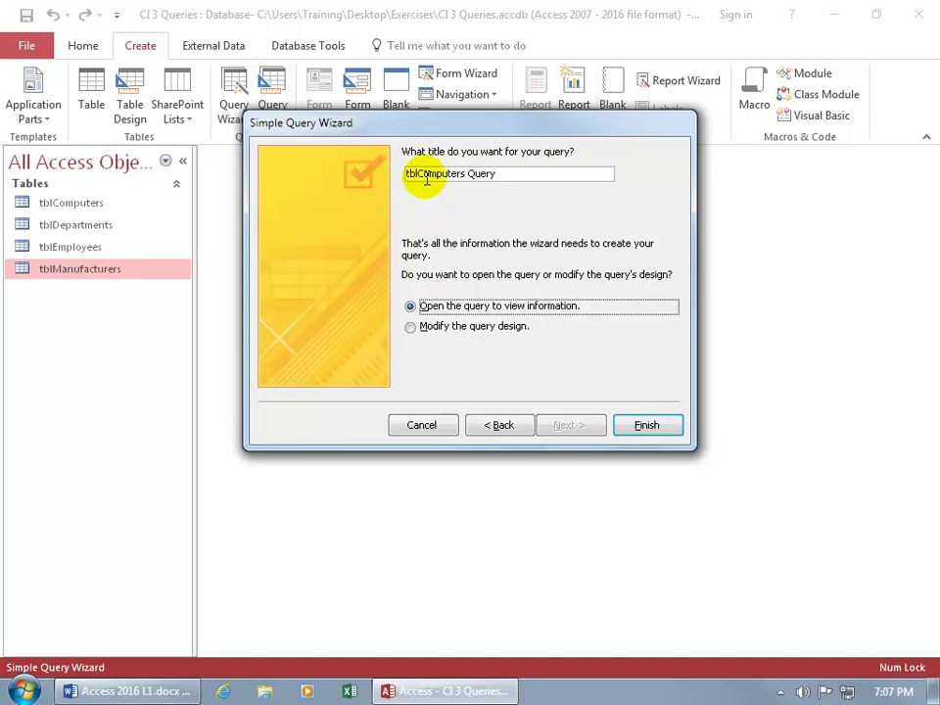
double_click(480, 176)
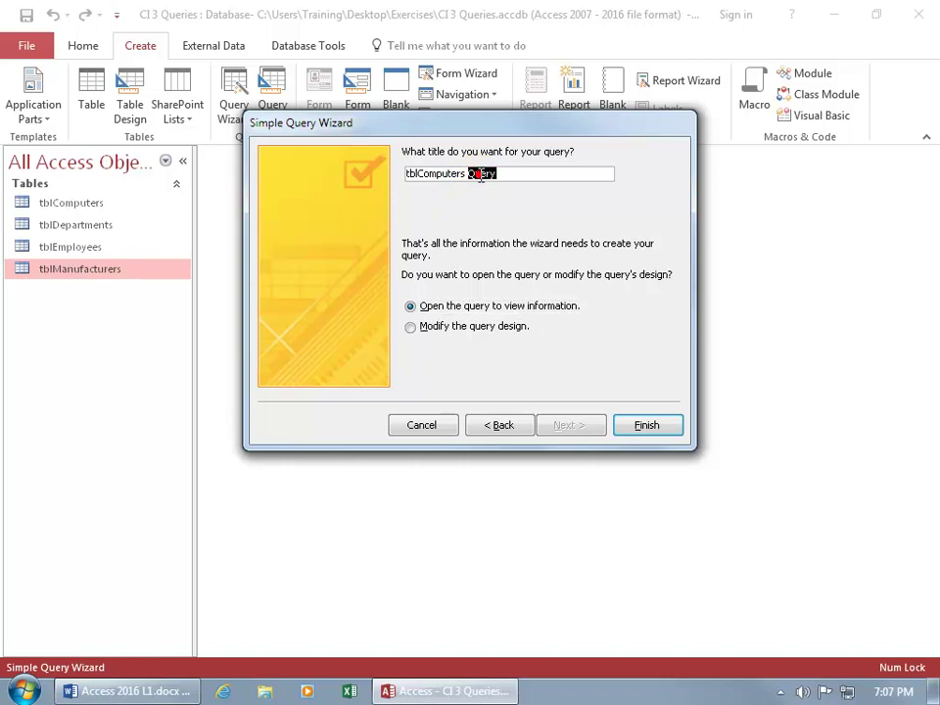
key("BackSpace")
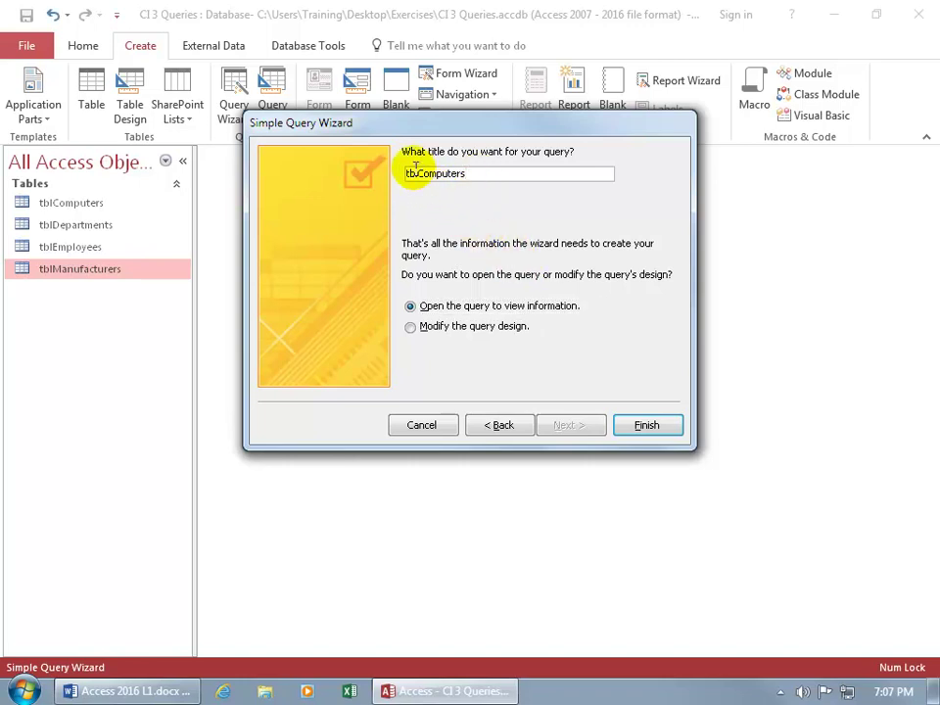
left_click(416, 173)
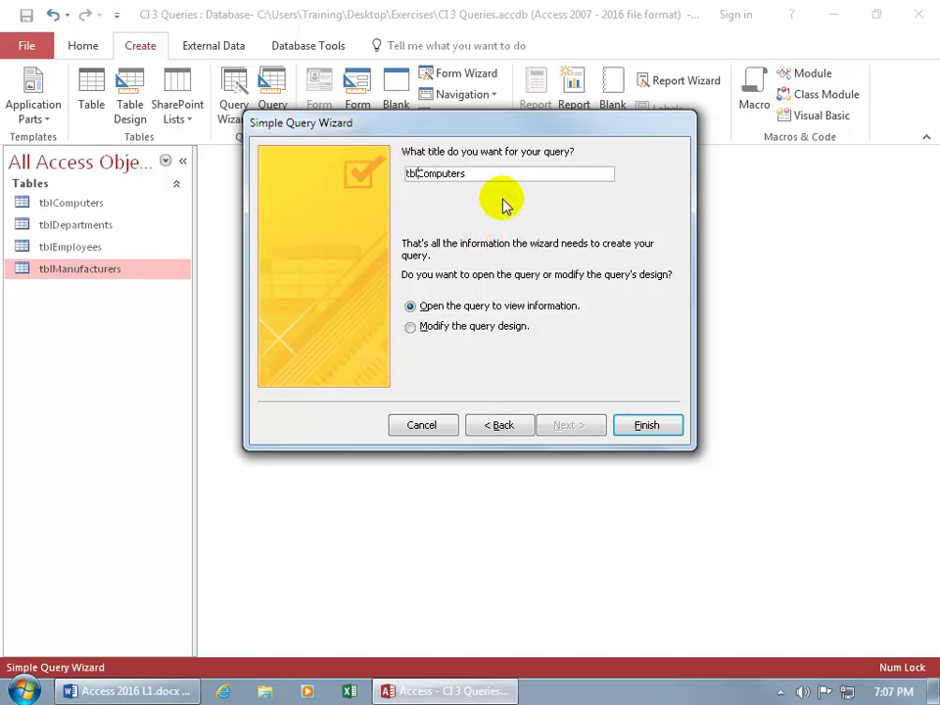
key("BackSpace")
key("BackSpace")
key("BackSpace")
type("qry")
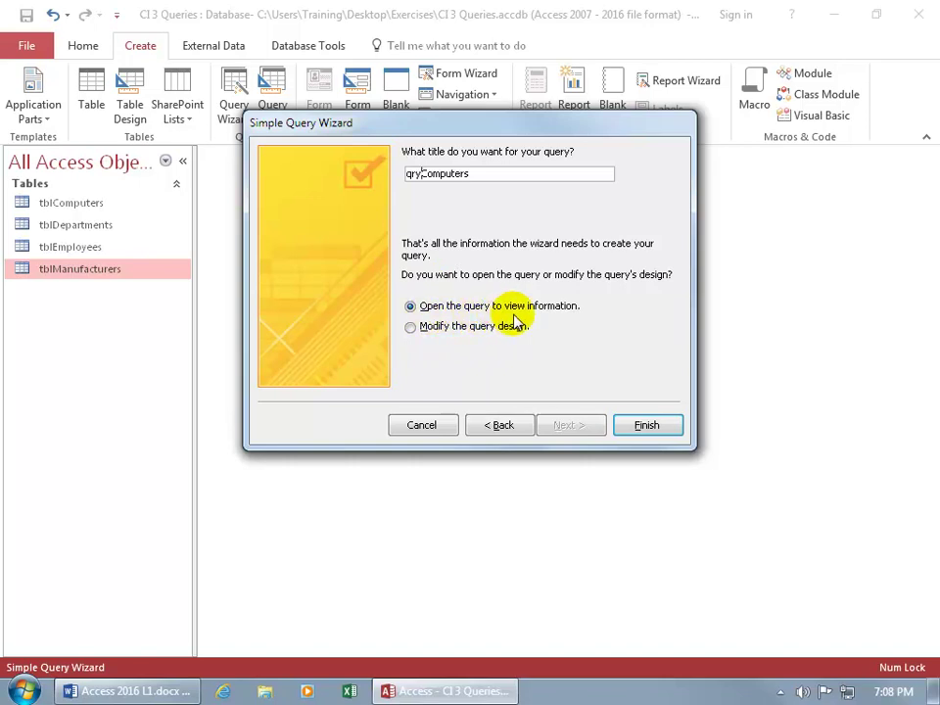
left_click(647, 424)
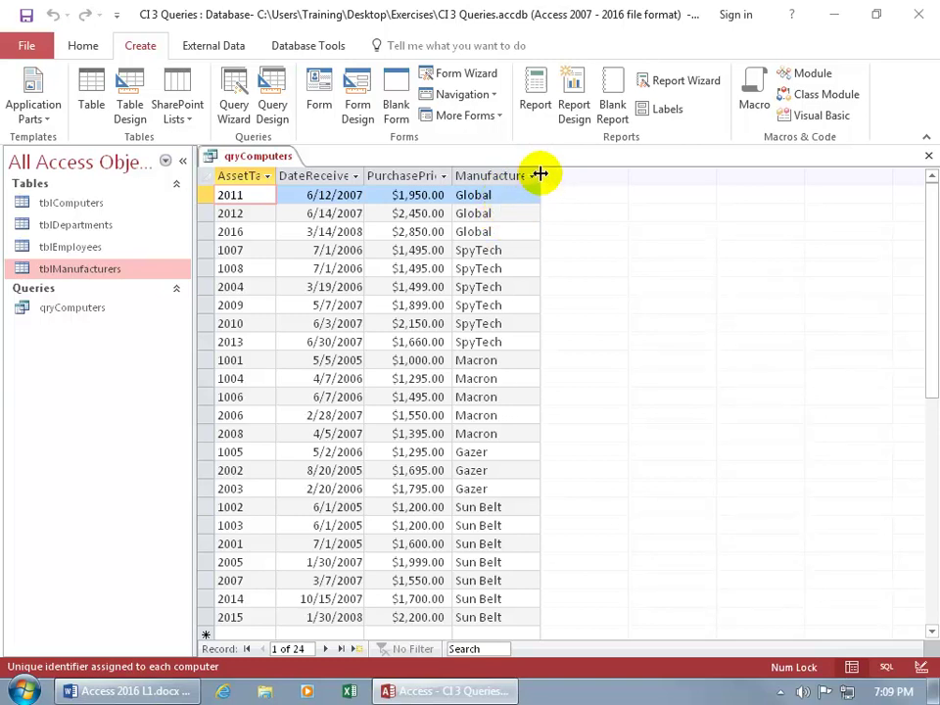
- Fit the Manufacturer, PurchasePrice, DateReceived and AssetTag columns of qryComputers to their full headings
left_click_drag(539, 174, 596, 175)
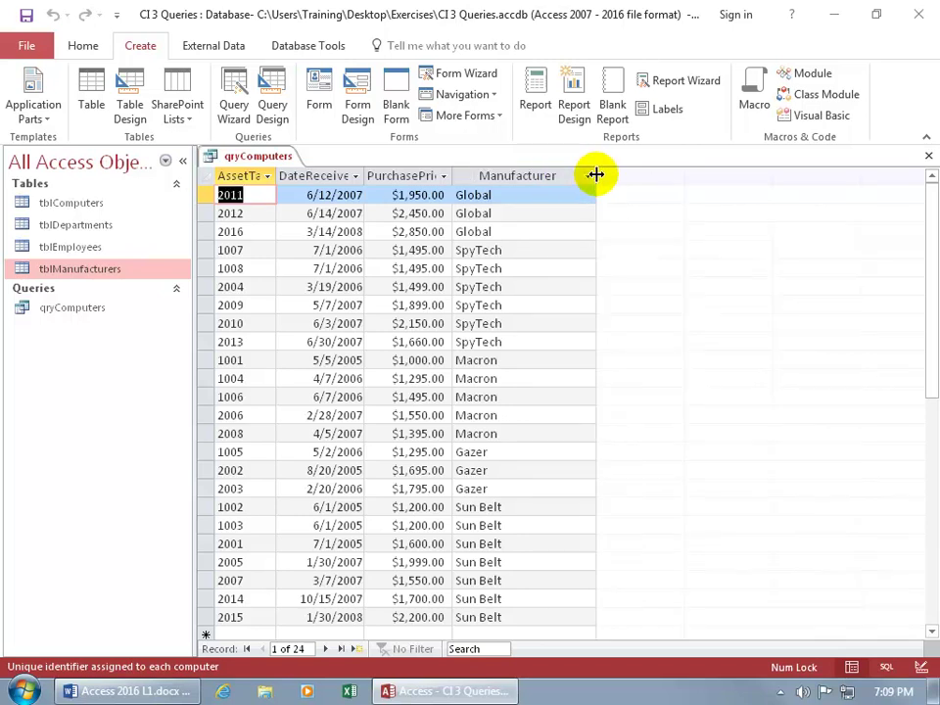
double_click(595, 174)
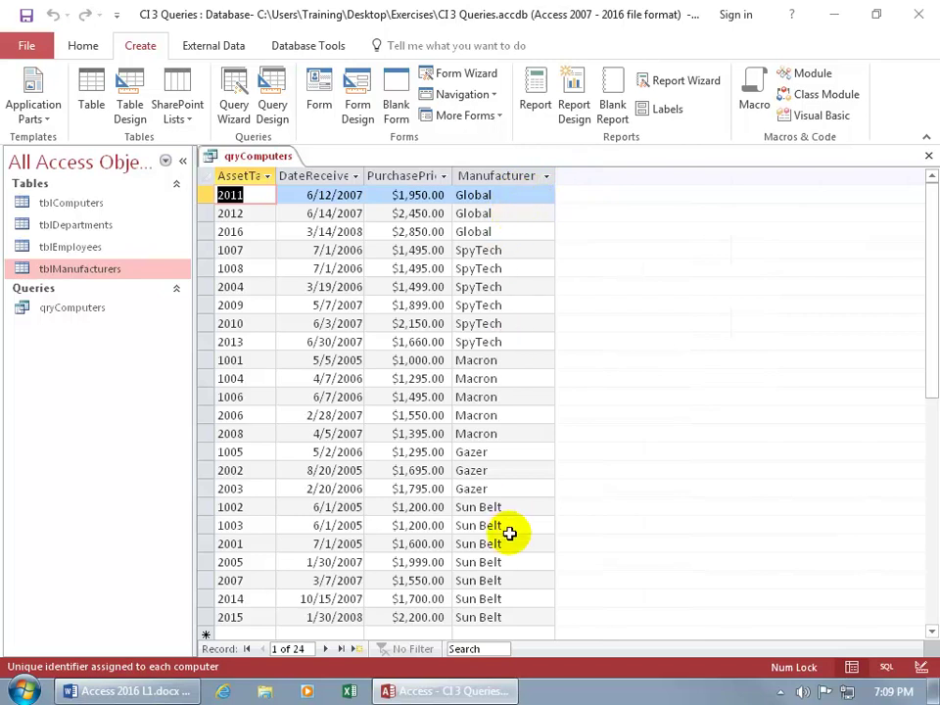
double_click(452, 175)
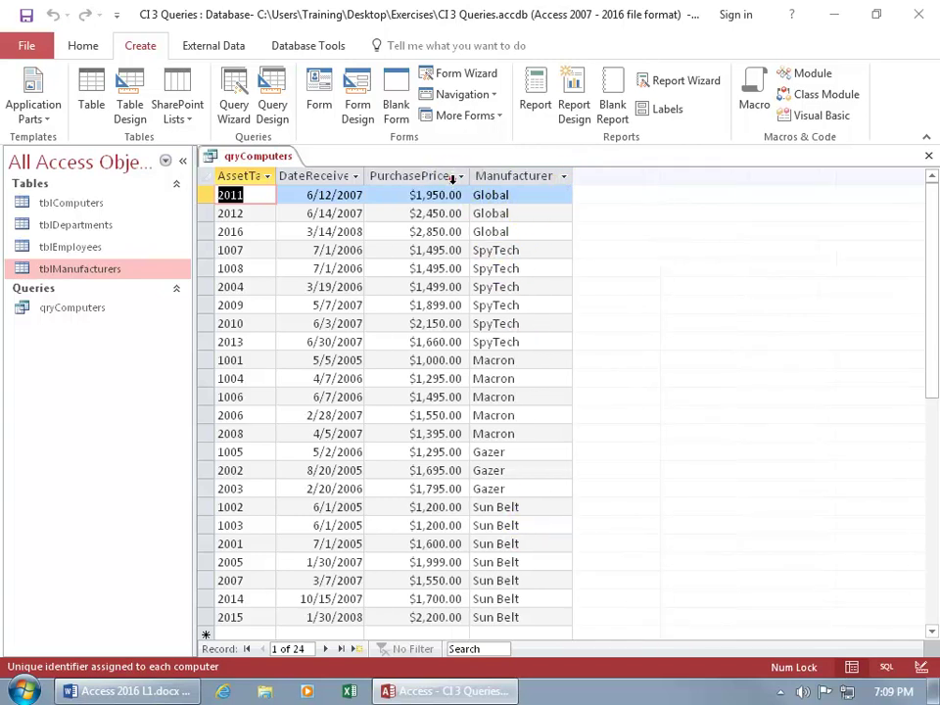
double_click(366, 178)
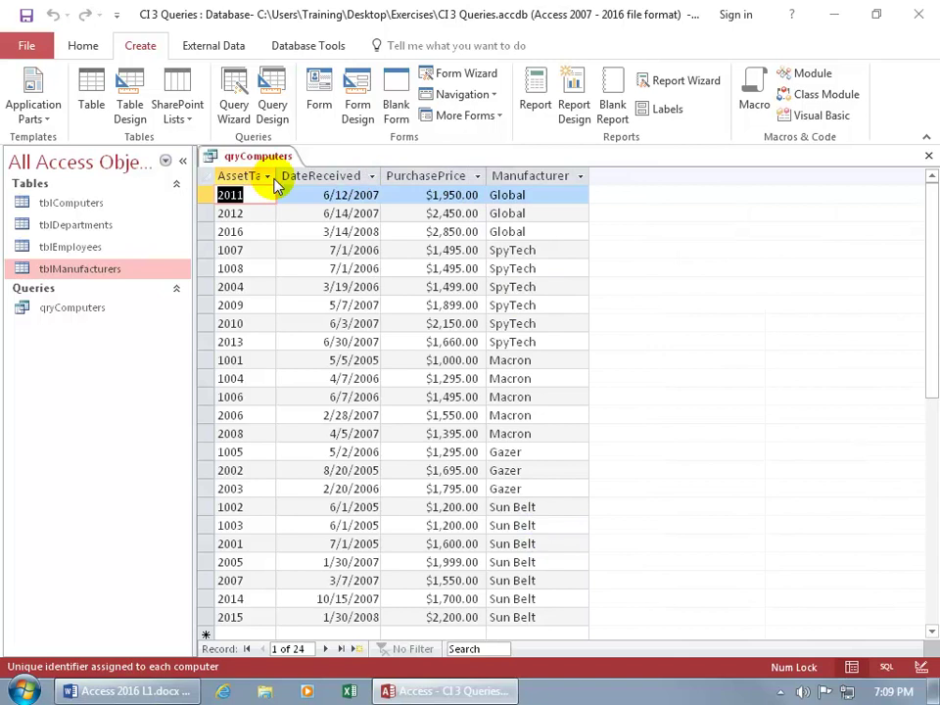
double_click(275, 175)
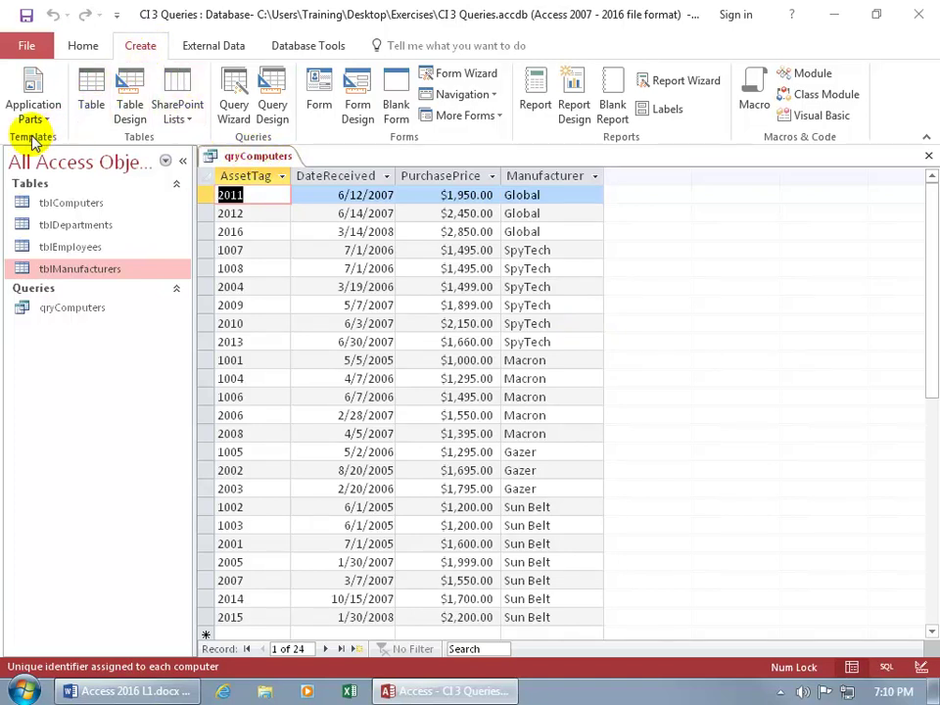
- Switch qryComputers to Design View and enlarge the tblComputers box until all its fields fit
left_click(82, 46)
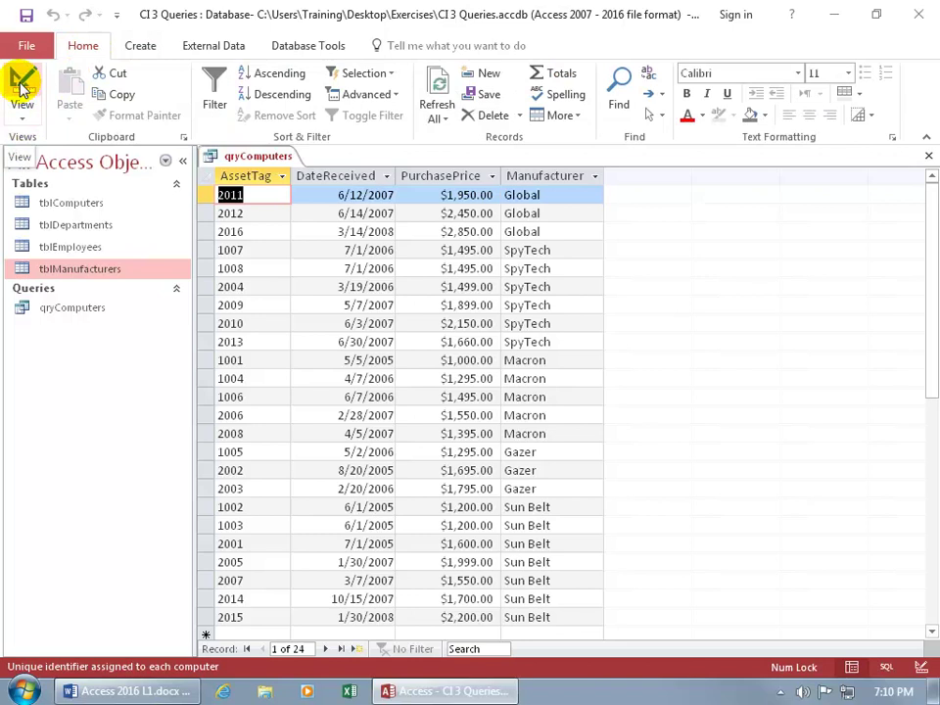
left_click(147, 49)
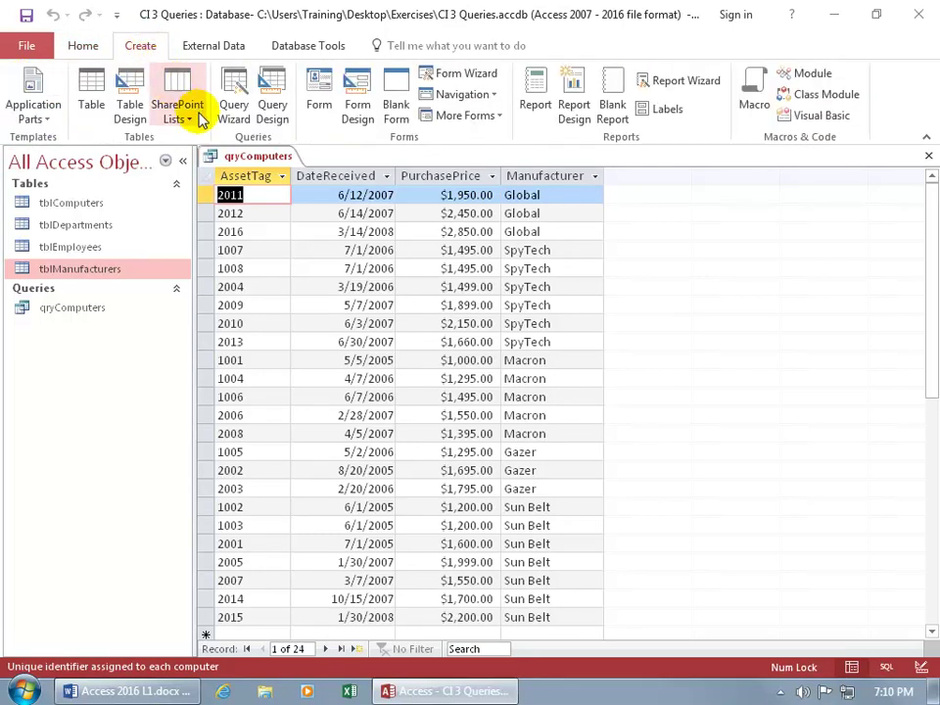
right_click(277, 158)
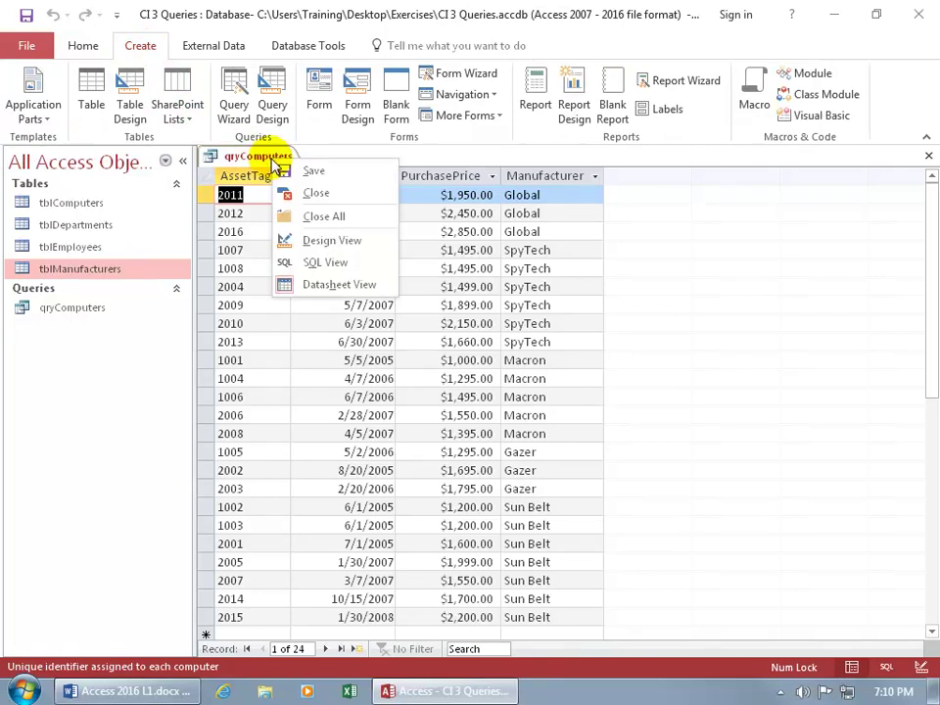
left_click(286, 240)
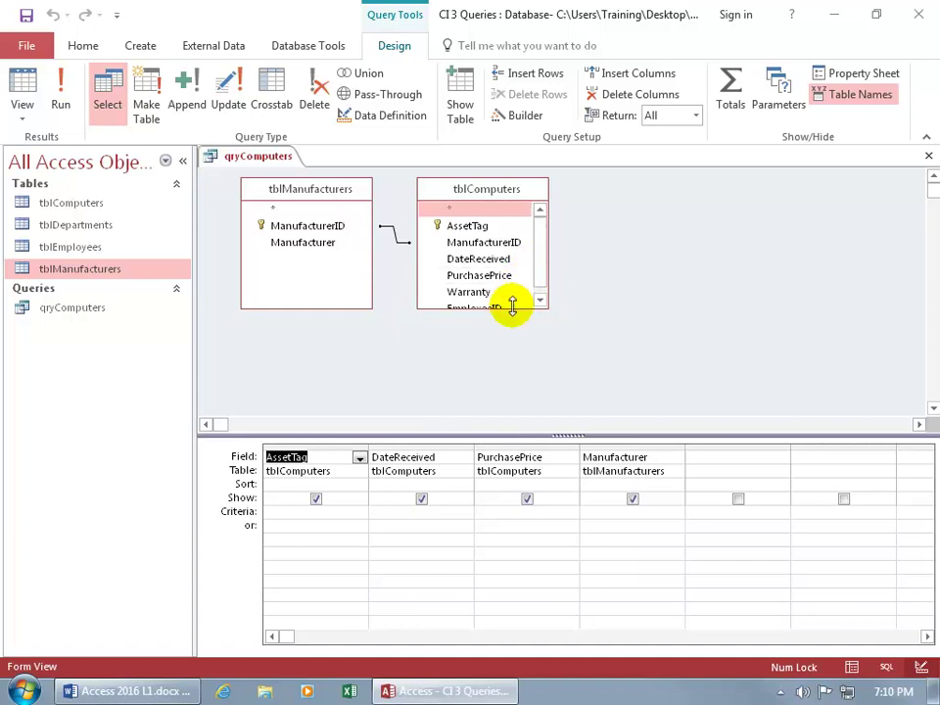
left_click_drag(511, 307, 509, 321)
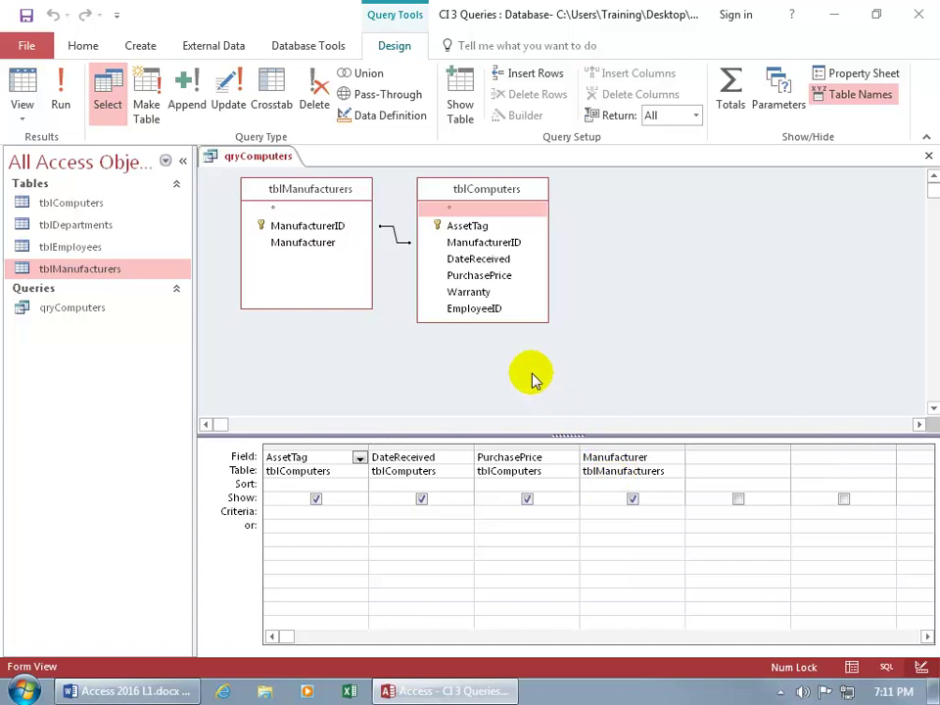
left_click(760, 456)
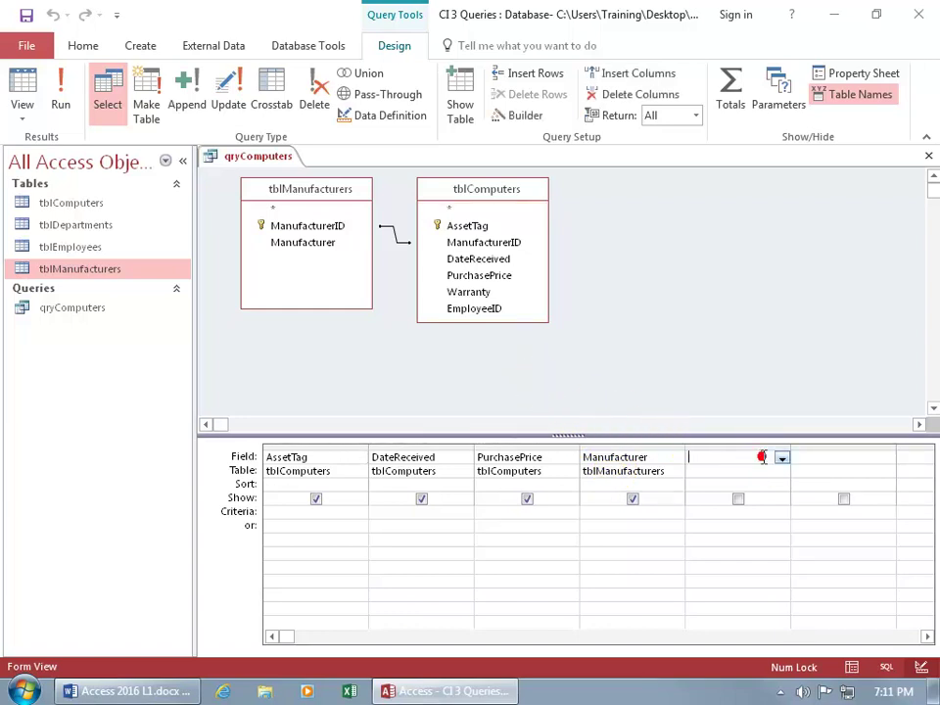
left_click(780, 457)
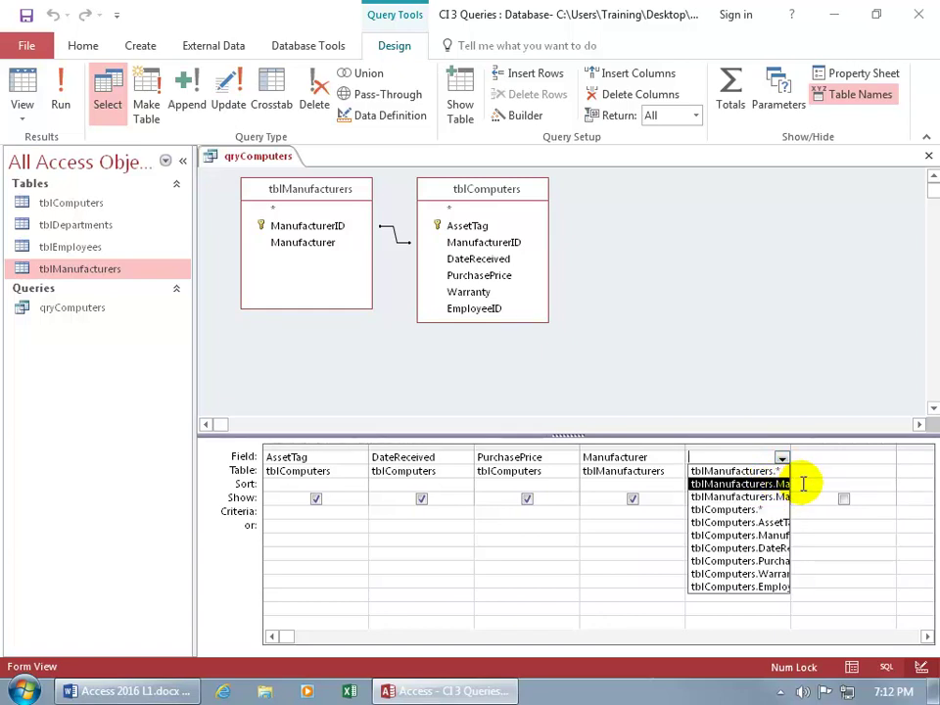
left_click(712, 405)
left_click(711, 405)
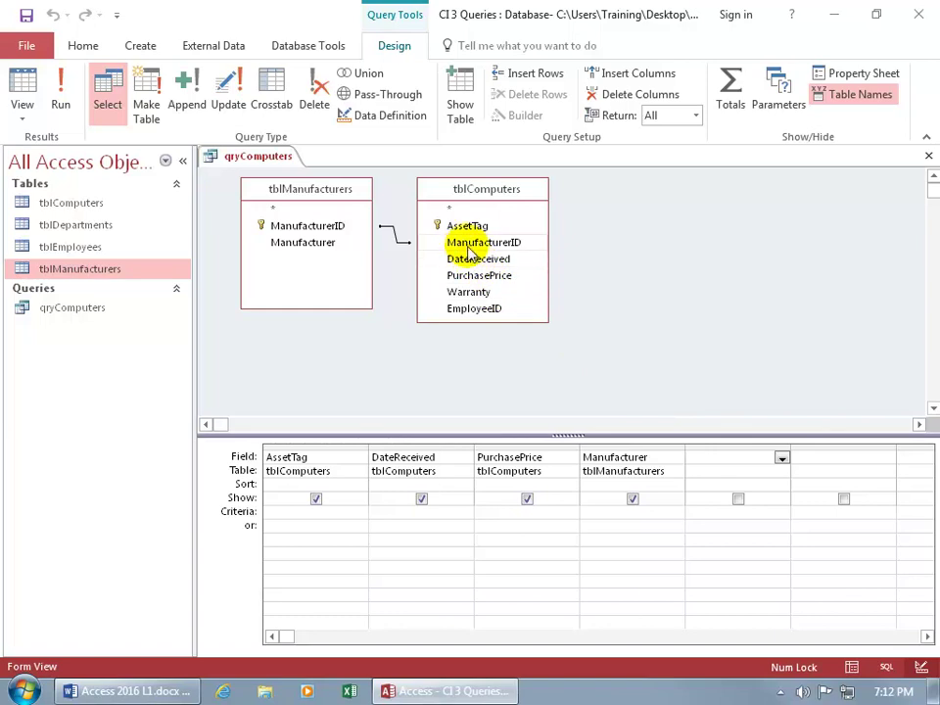
- Try adding ManufacturerID from tblComputers to the design grid twice, and delete both added columns
left_click_drag(456, 245, 741, 465)
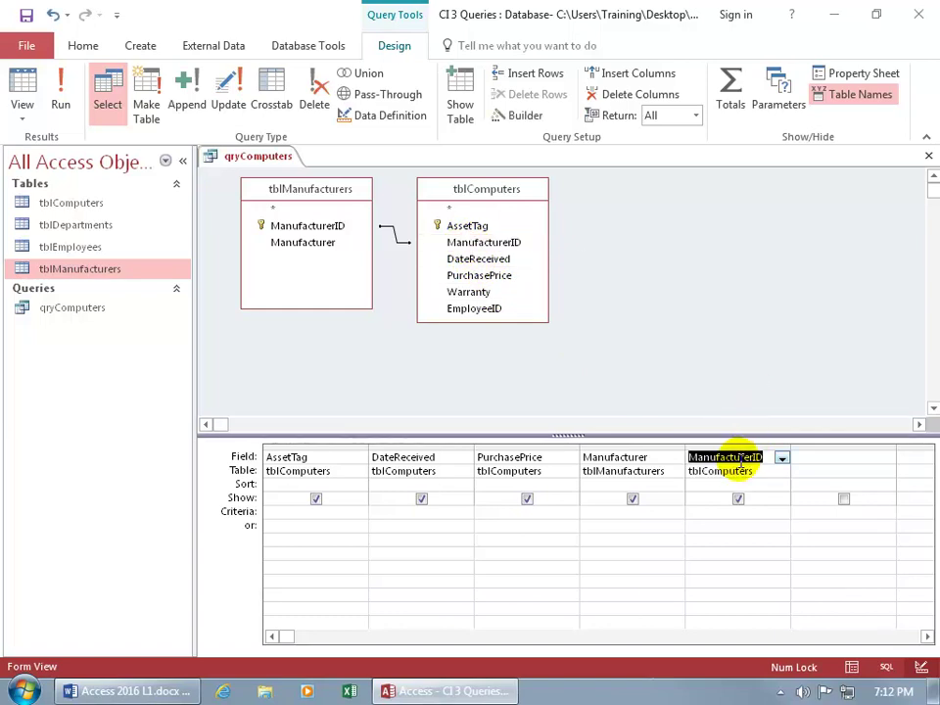
double_click(467, 245)
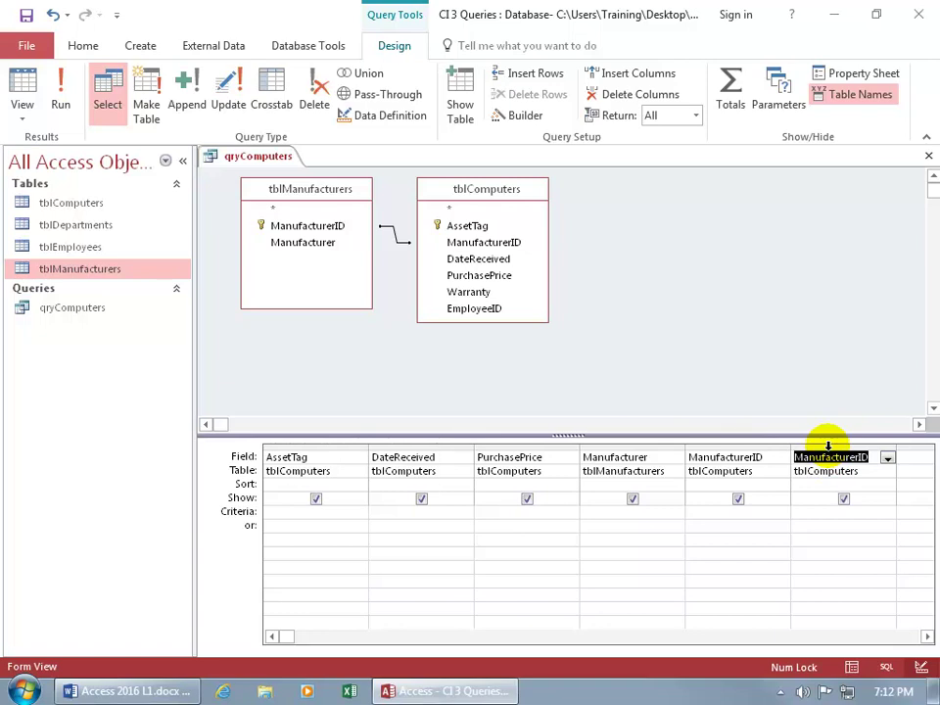
left_click(829, 450)
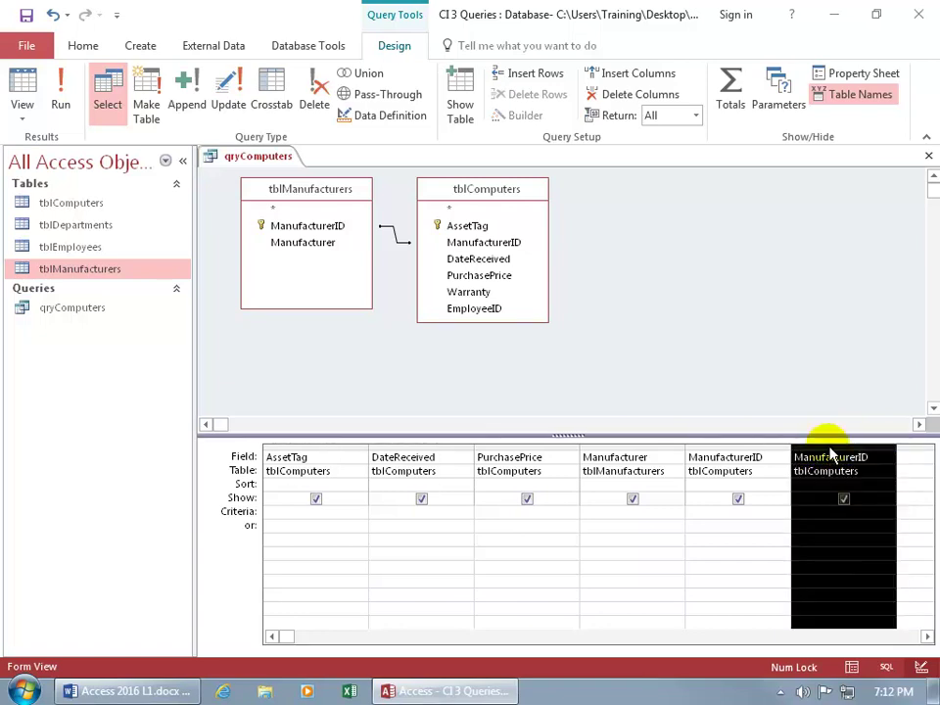
key("Delete")
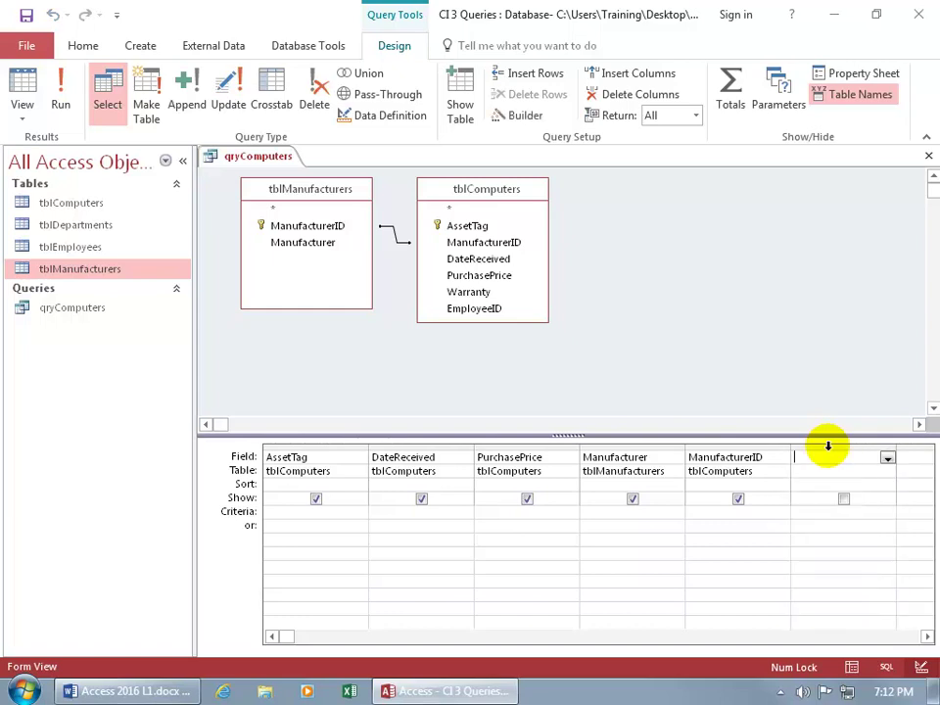
left_click(766, 448)
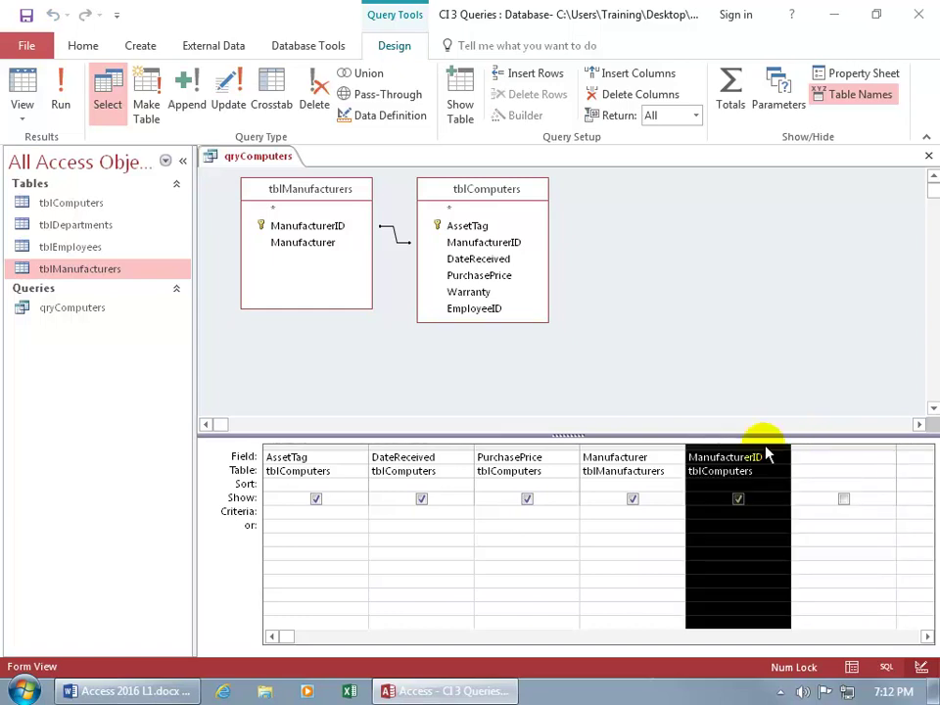
key("Delete")
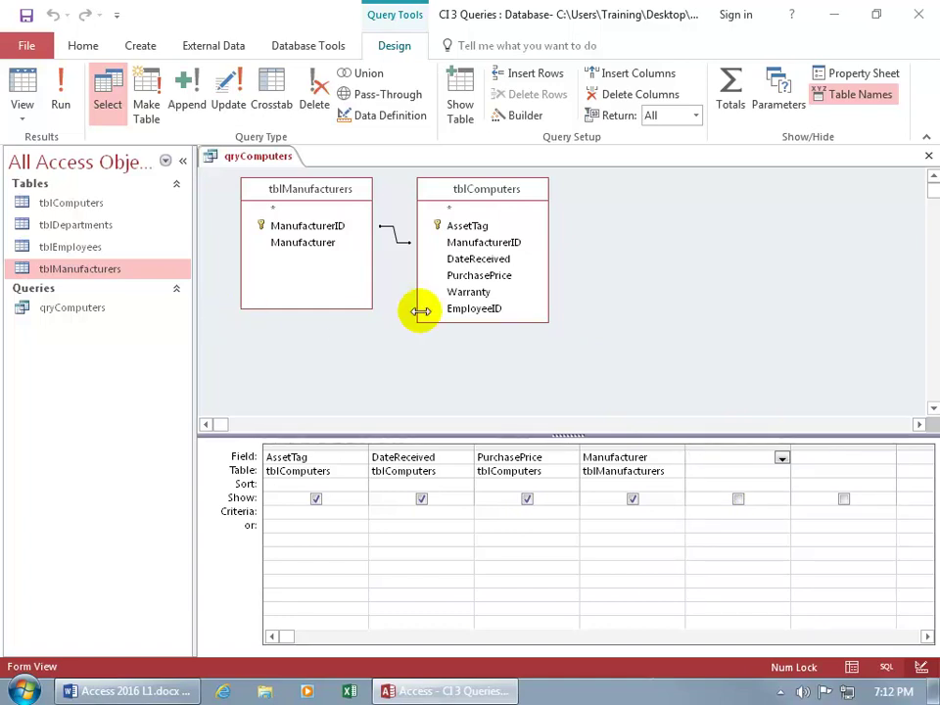
- Add ManufacturerID from tblManufacturers to the design grid and run the query to display its records
double_click(334, 233)
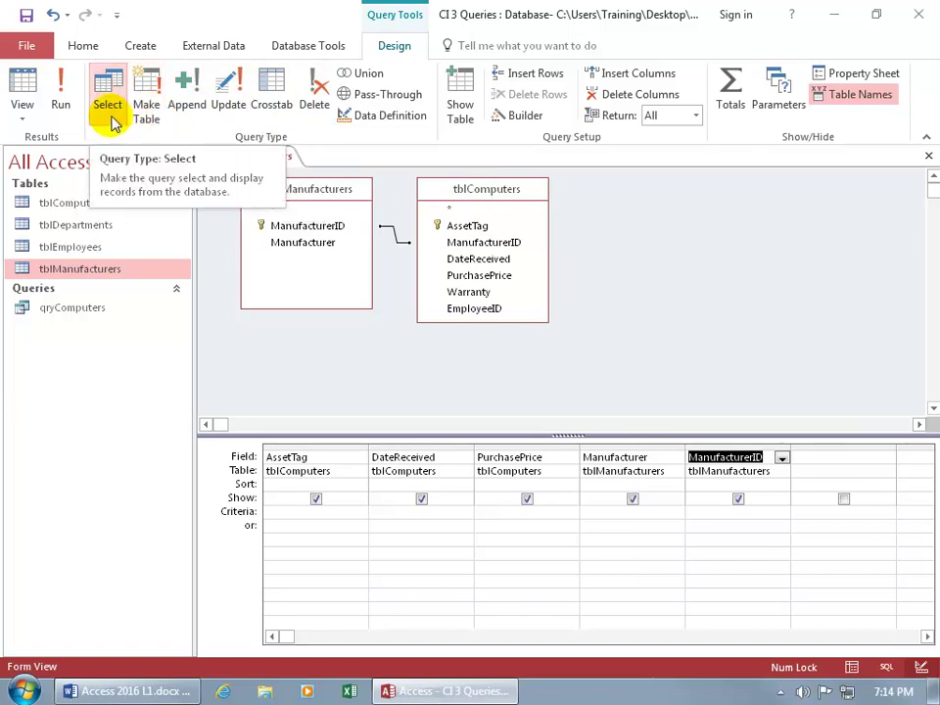
left_click(61, 97)
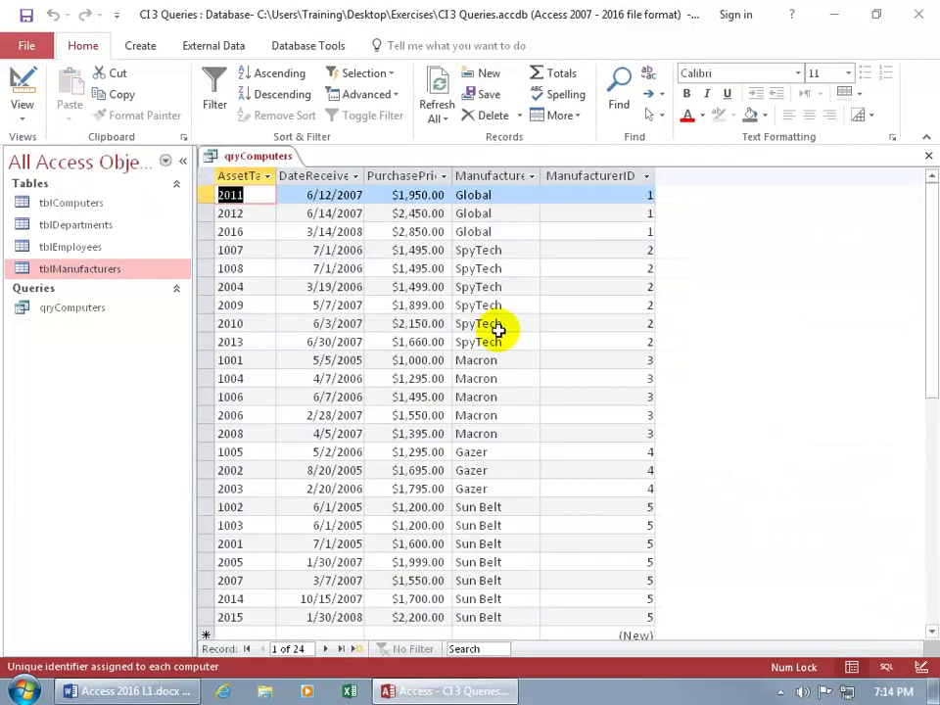
left_click(23, 82)
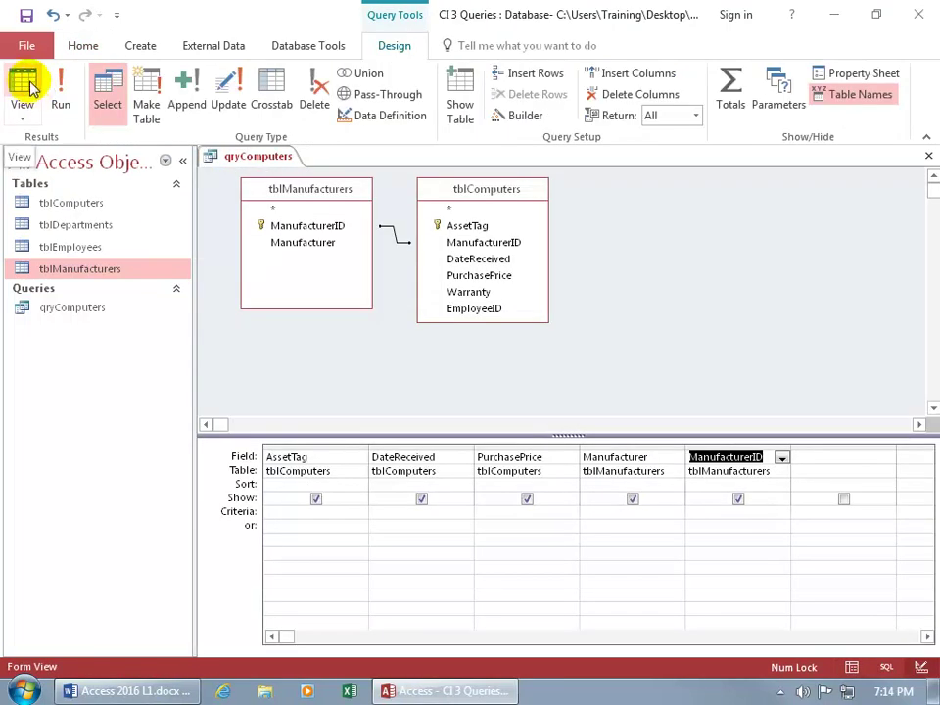
left_click(23, 84)
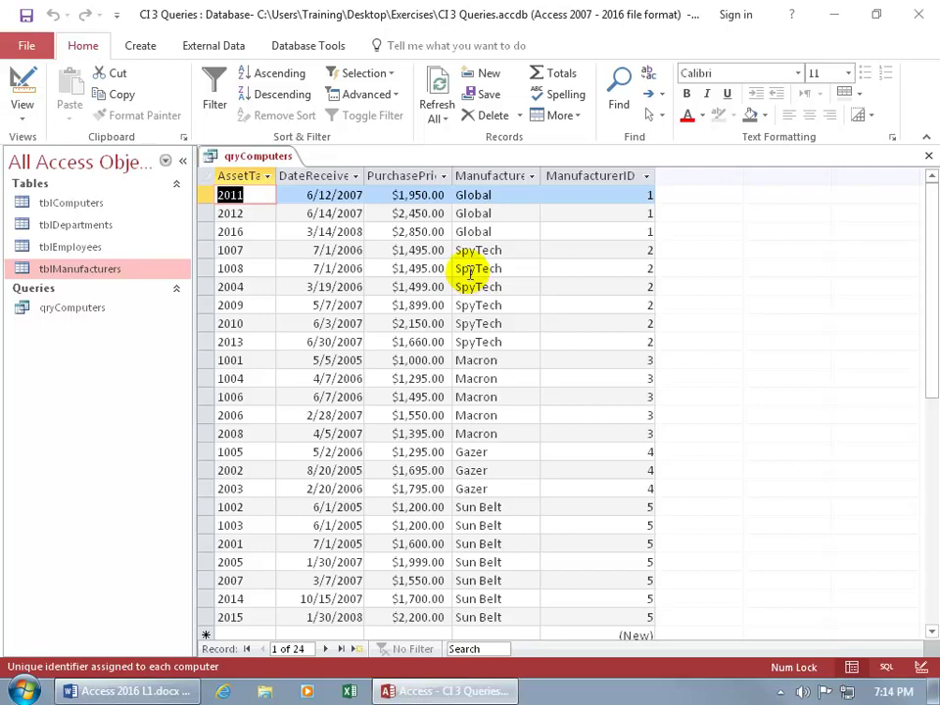
- Widen the Manufacturer, PurchasePrice, DateReceived and AssetTag columns of the query results to fit their full headings
left_click(654, 175)
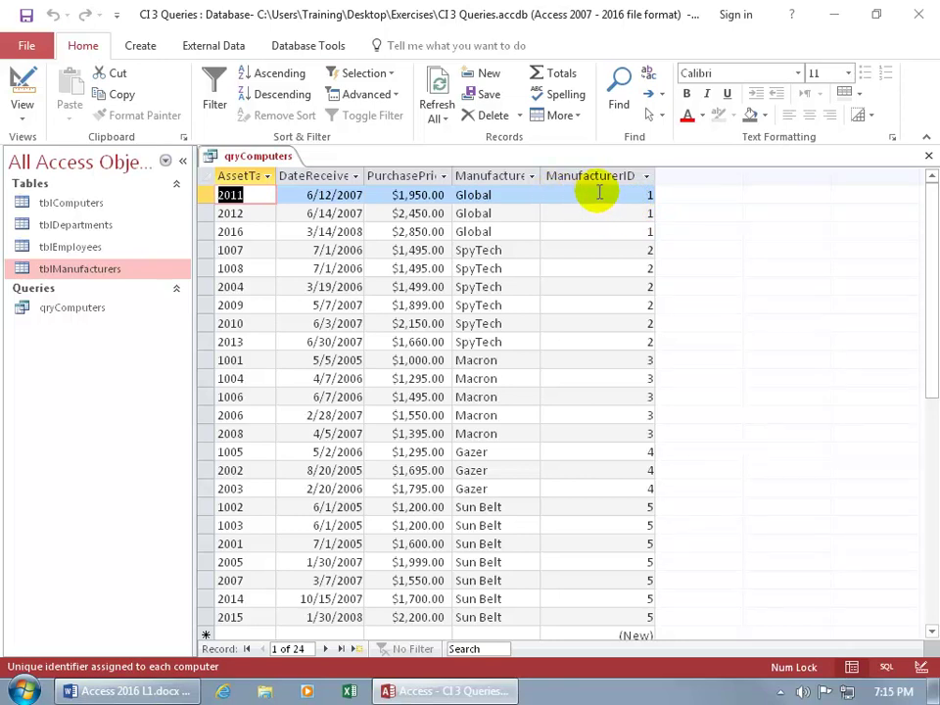
left_click_drag(540, 176, 554, 176)
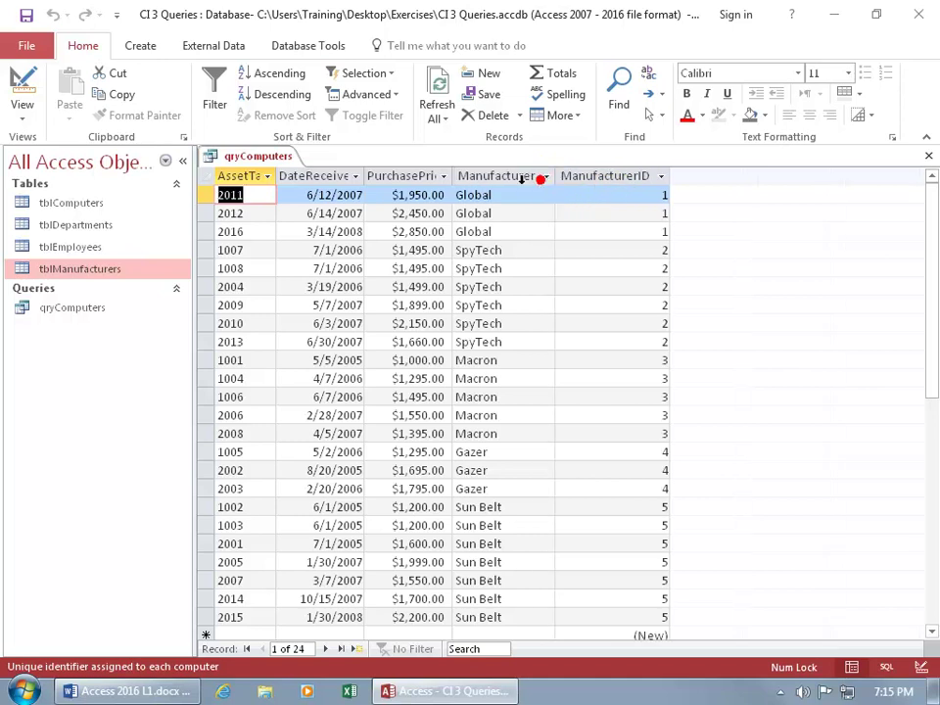
left_click(445, 176)
key("Escape")
double_click(454, 177)
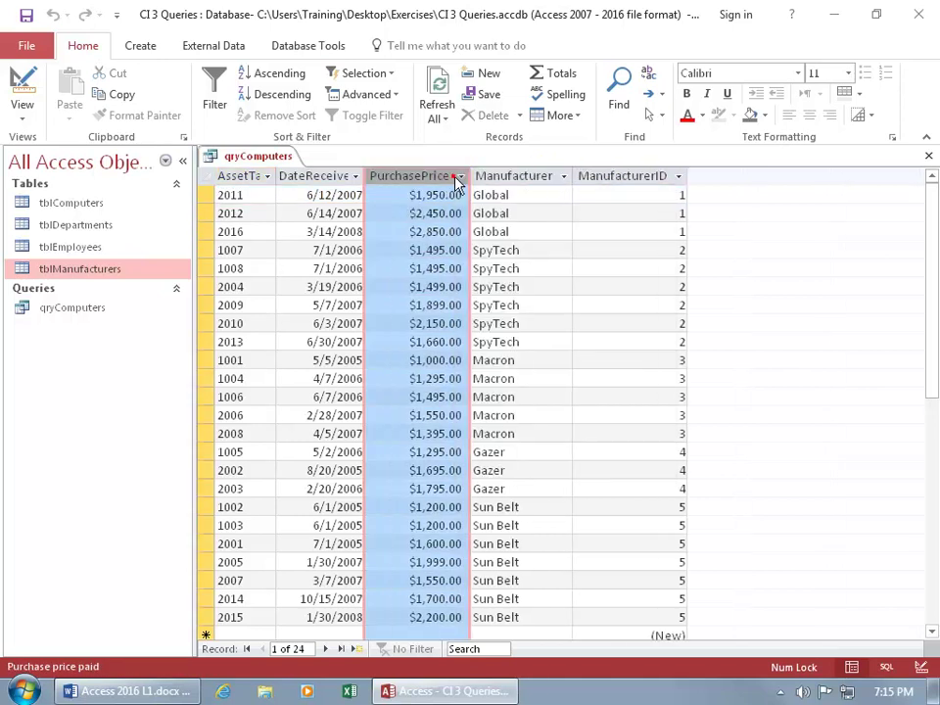
double_click(367, 176)
left_click_drag(279, 178, 279, 178)
double_click(279, 178)
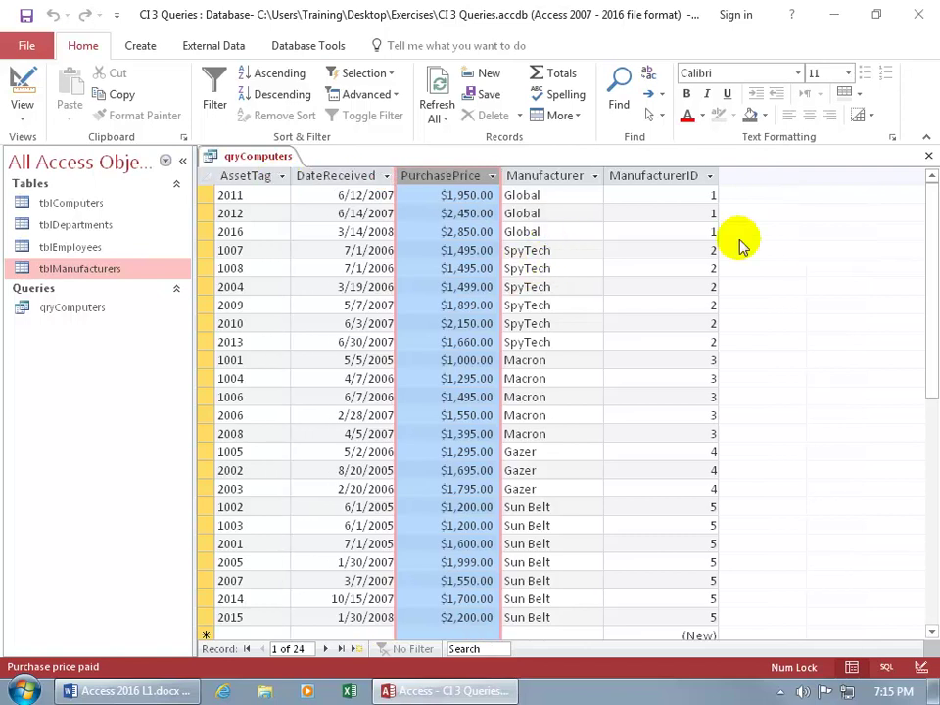
- Move the ManufacturerID column in front of Manufacturer and narrow it to little more than its ID numbers
left_click(654, 176)
left_click_drag(658, 184, 588, 186)
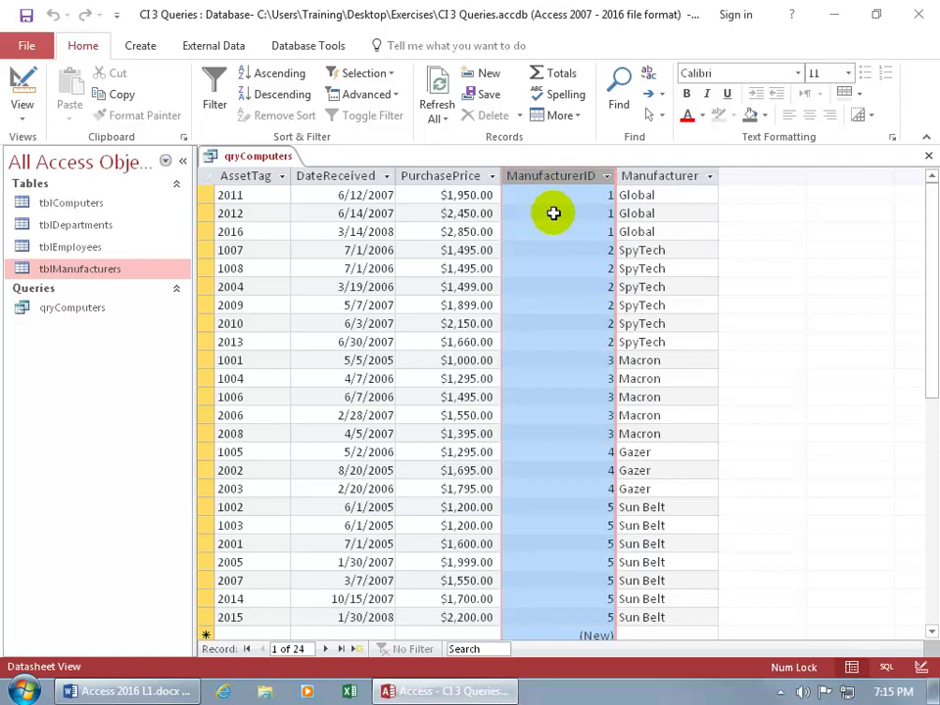
left_click_drag(613, 176, 544, 177)
left_click(686, 202)
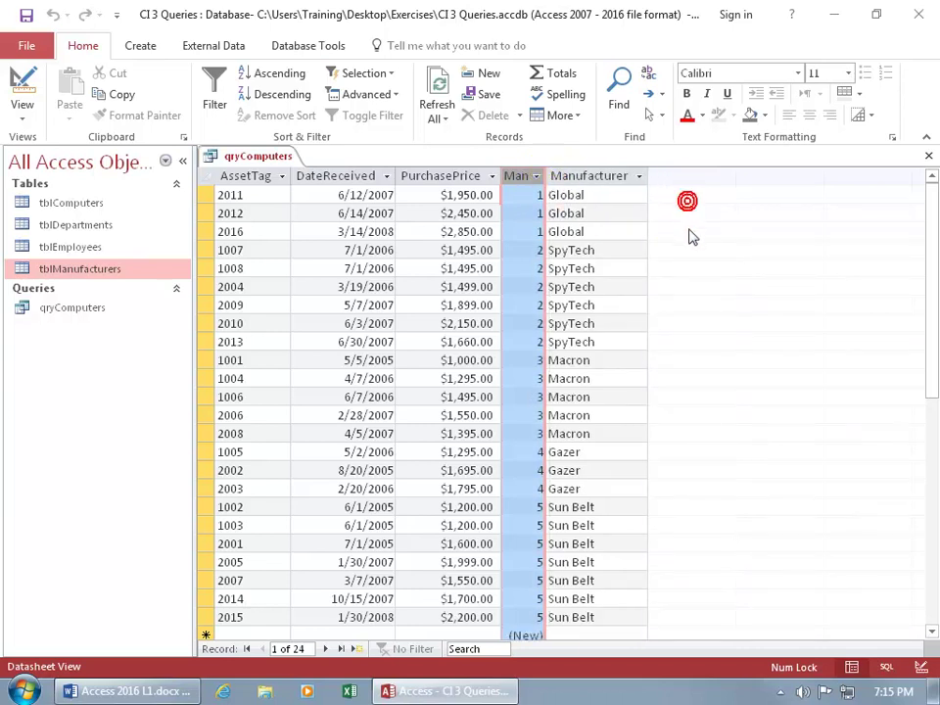
left_click(625, 253)
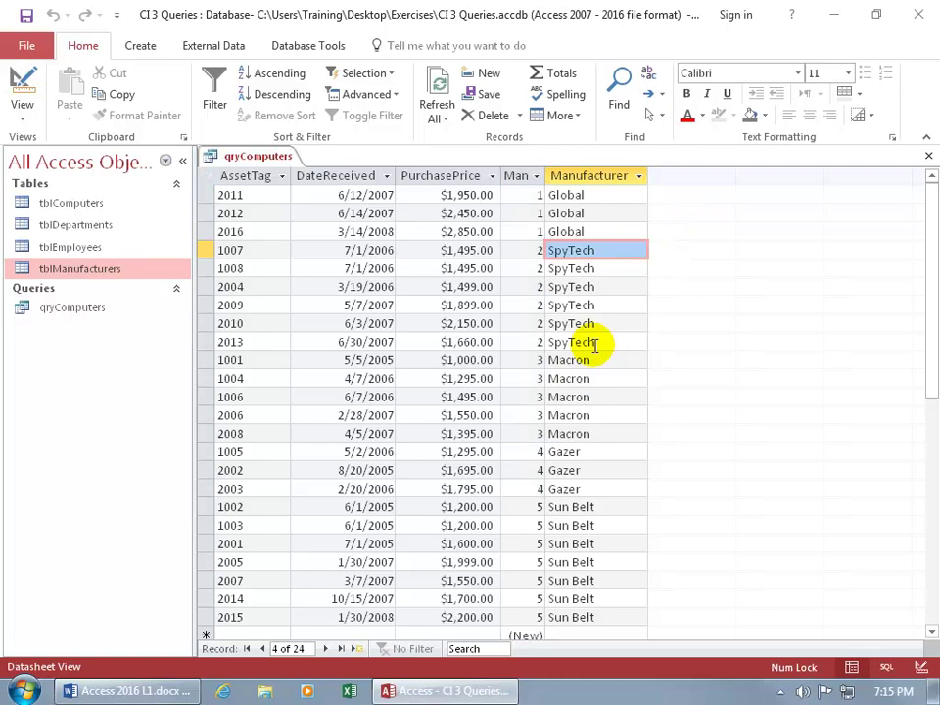
- Close qryComputers, saving its design changes, and reopen it from the database's queries
left_click(927, 155)
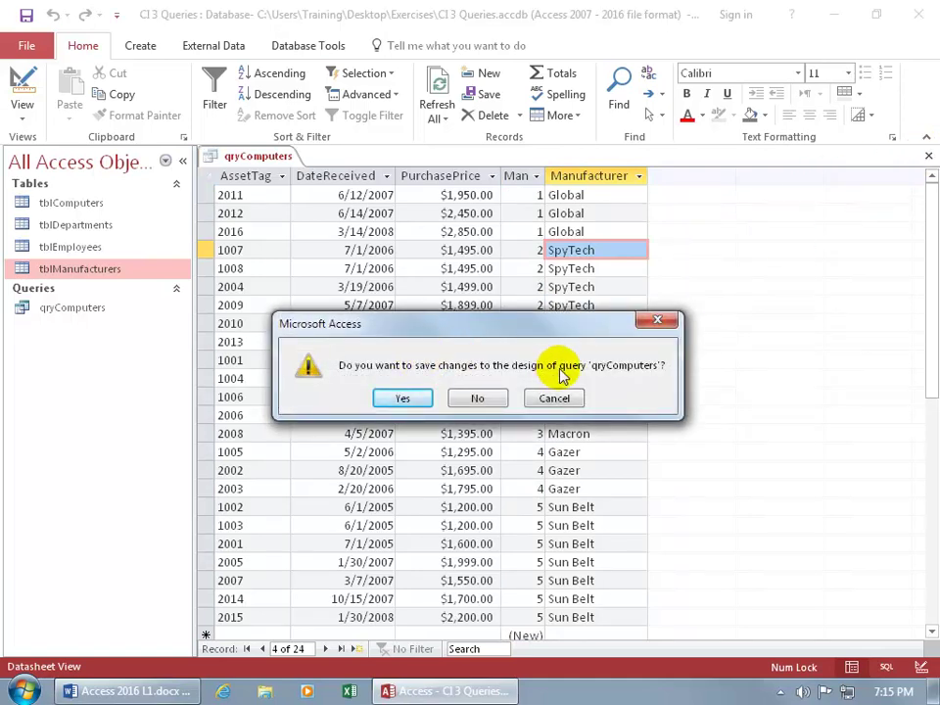
left_click(411, 397)
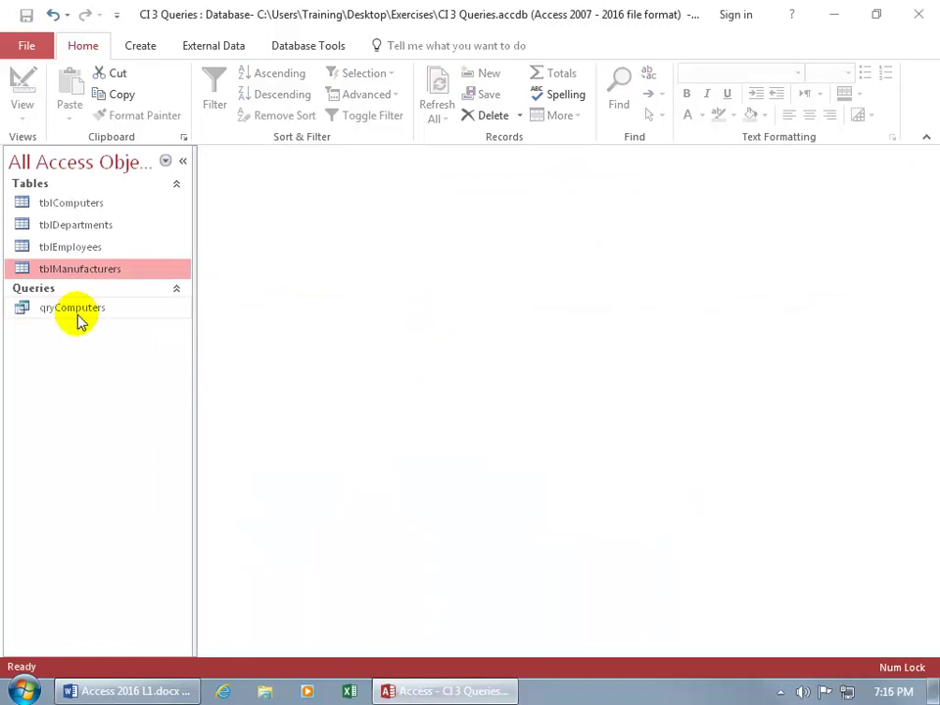
left_click(72, 310)
double_click(72, 316)
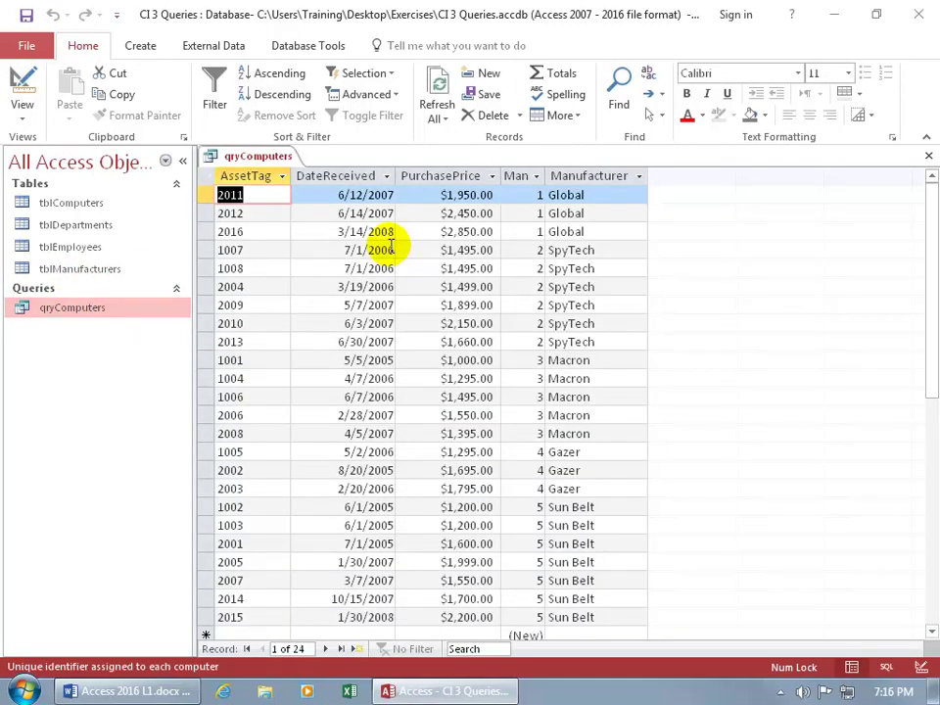